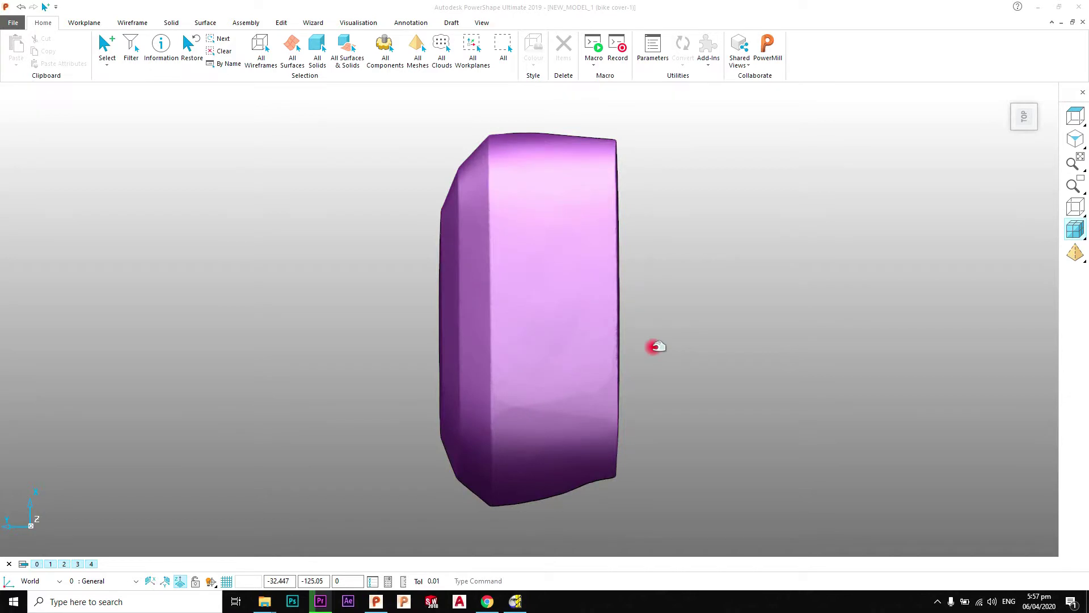
- Select the bike cover mesh and box-select a rectangular patch of triangles on the upper part of its broad face
click(571, 297)
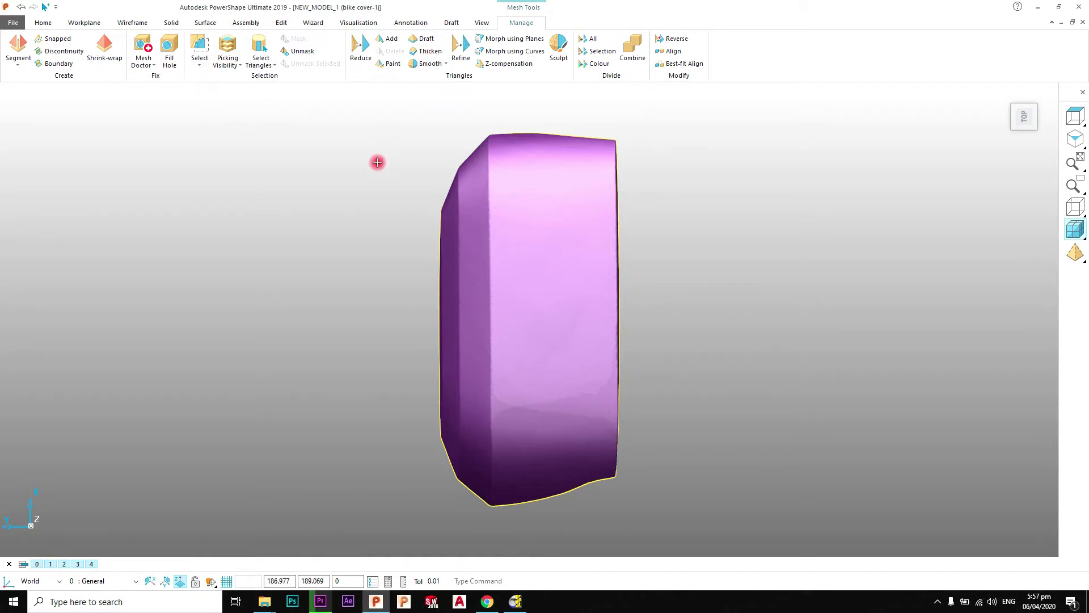
click(201, 66)
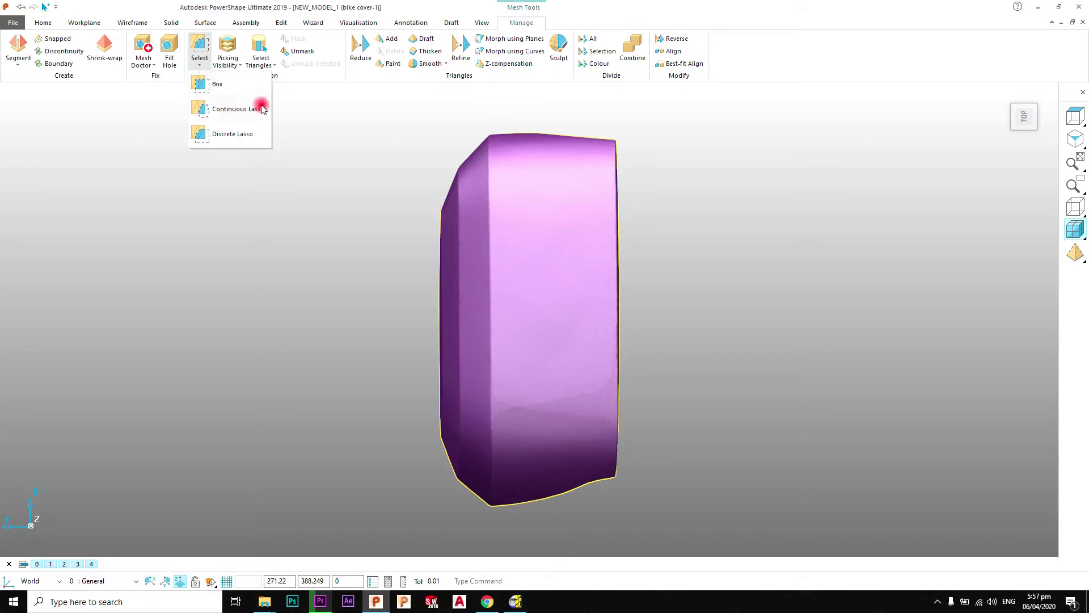
click(216, 86)
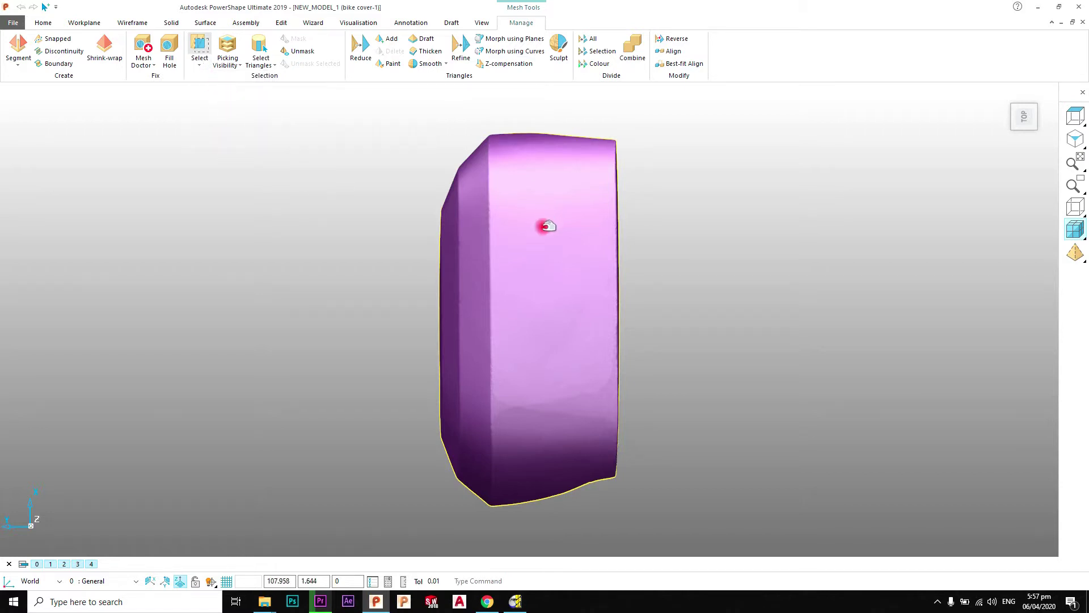
scroll(537, 236, up, 3)
scroll(528, 288, up, 2)
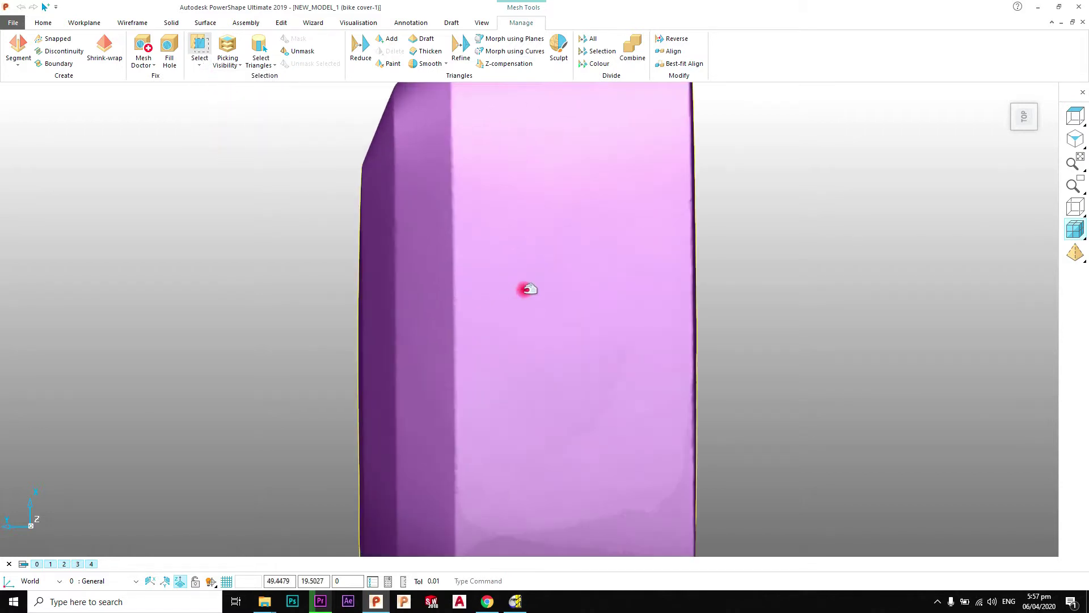
scroll(527, 288, down, 3)
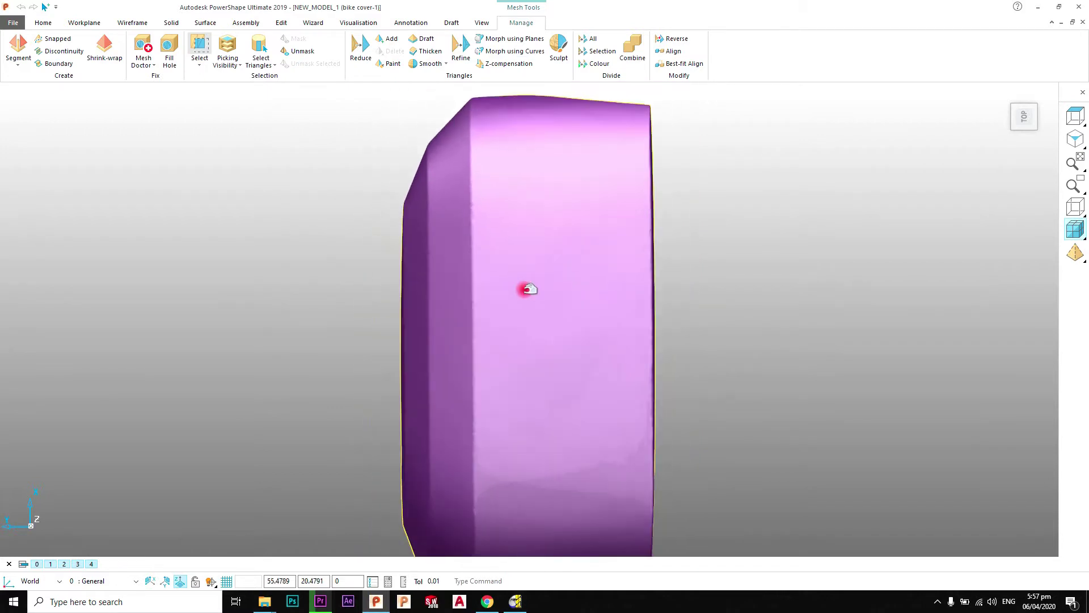
drag(487, 164, 597, 311)
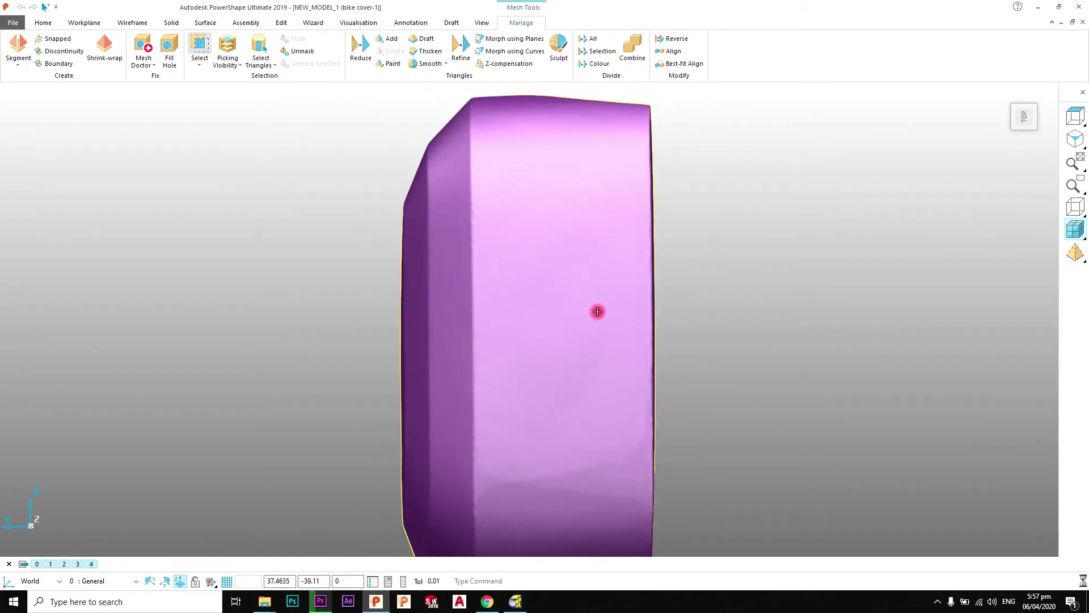
mouse_move(525, 178)
middle_down()
mouse_move(525, 208)
mouse_move(518, 180)
middle_up()
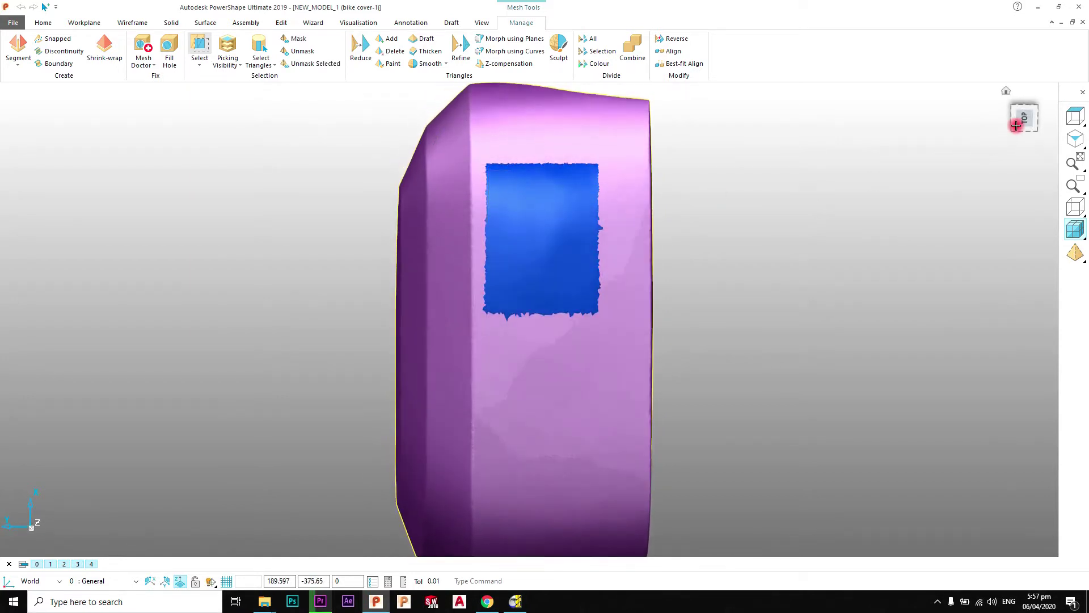
- Use the Continuous Lasso from the top view to select a roughly circular patch of triangles on the lower broad face
click(1021, 119)
click(202, 66)
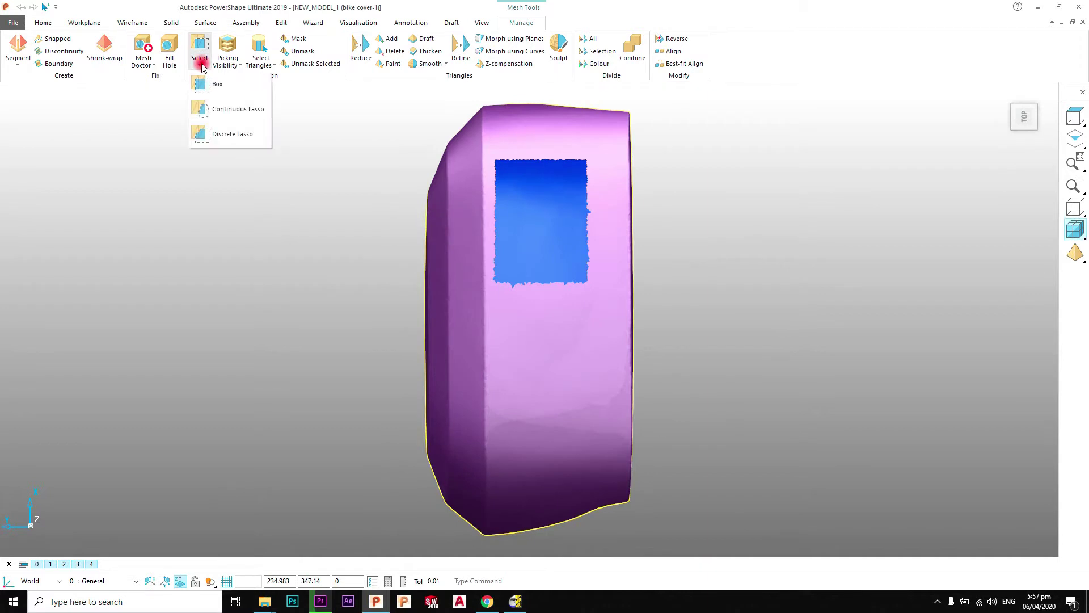
click(209, 109)
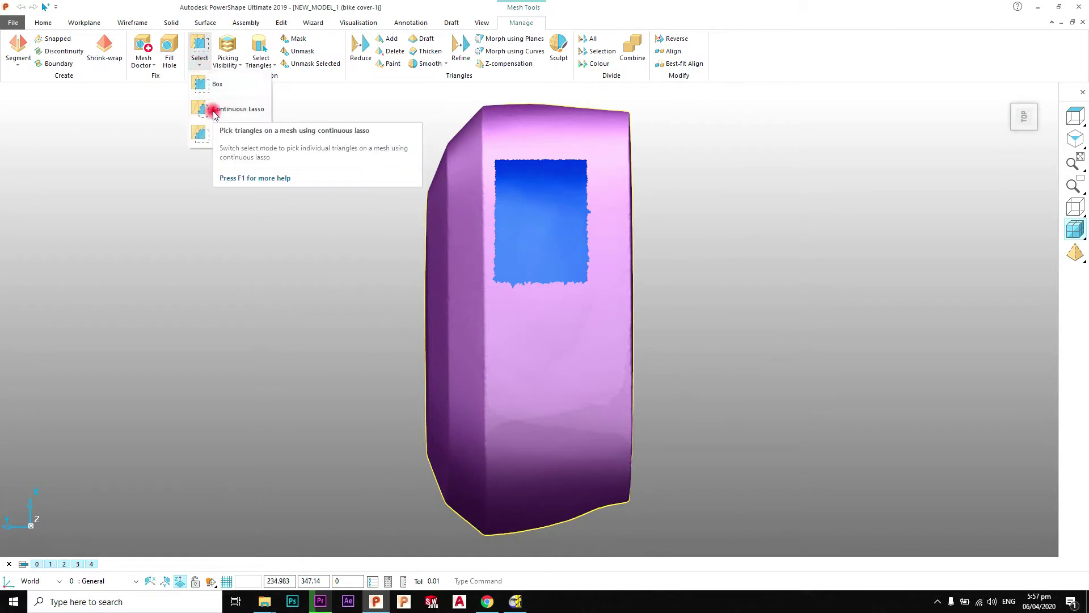
click(214, 111)
mouse_move(523, 370)
mouse_down()
mouse_move(547, 318)
mouse_move(583, 327)
mouse_move(596, 355)
mouse_move(589, 382)
mouse_move(527, 390)
mouse_move(564, 391)
mouse_up()
scroll(562, 374, up, 3)
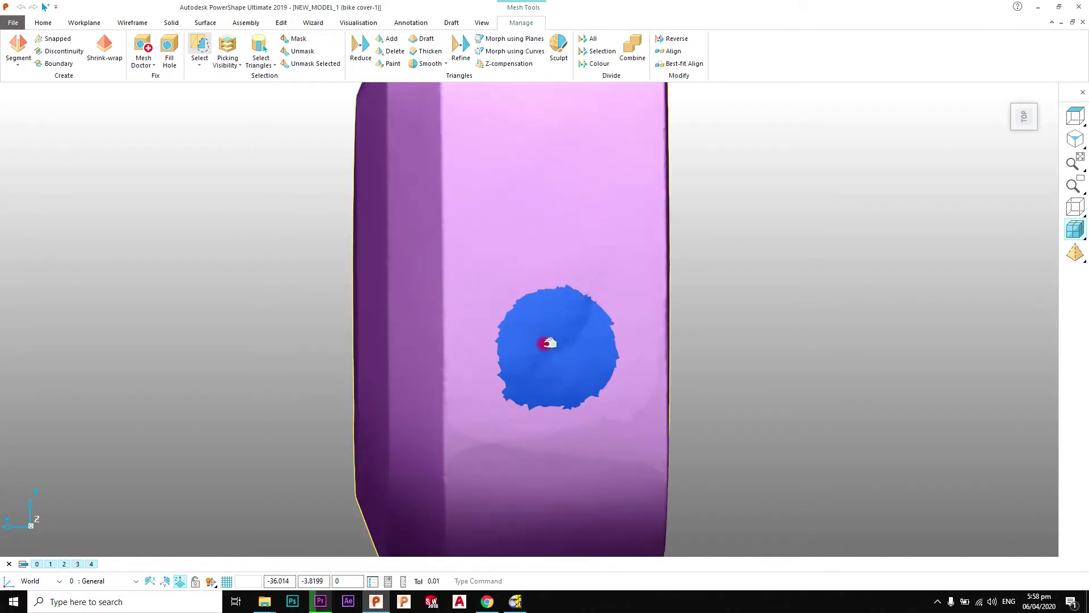
- Use the Discrete Lasso to select a diamond-shaped, four-corner patch of triangles on the upper broad face
click(199, 63)
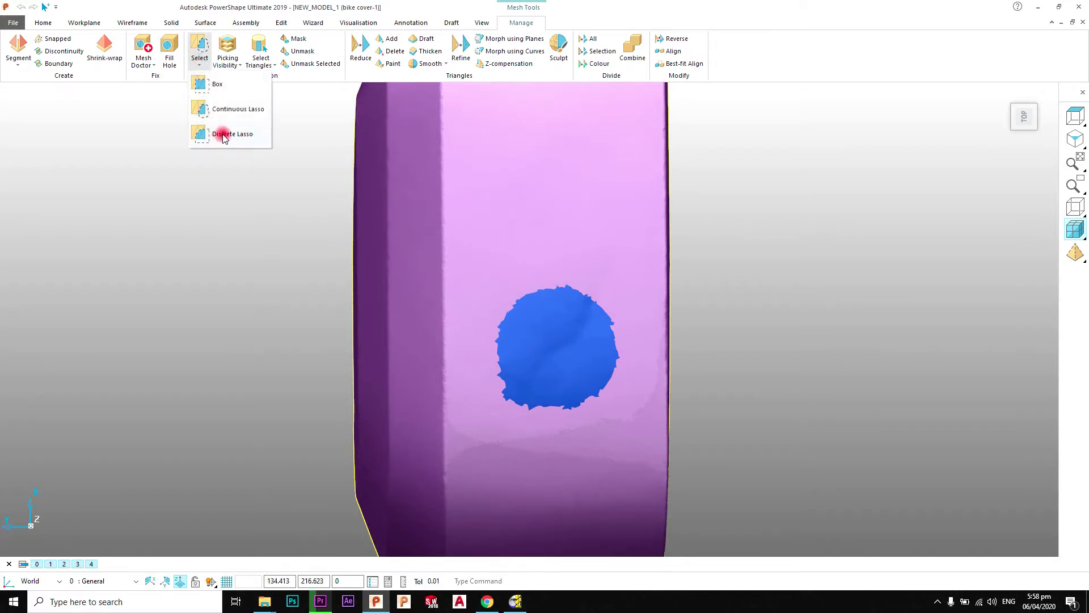
click(225, 136)
scroll(567, 189, up, 2)
click(488, 203)
click(552, 112)
click(617, 216)
click(533, 292)
click(492, 208)
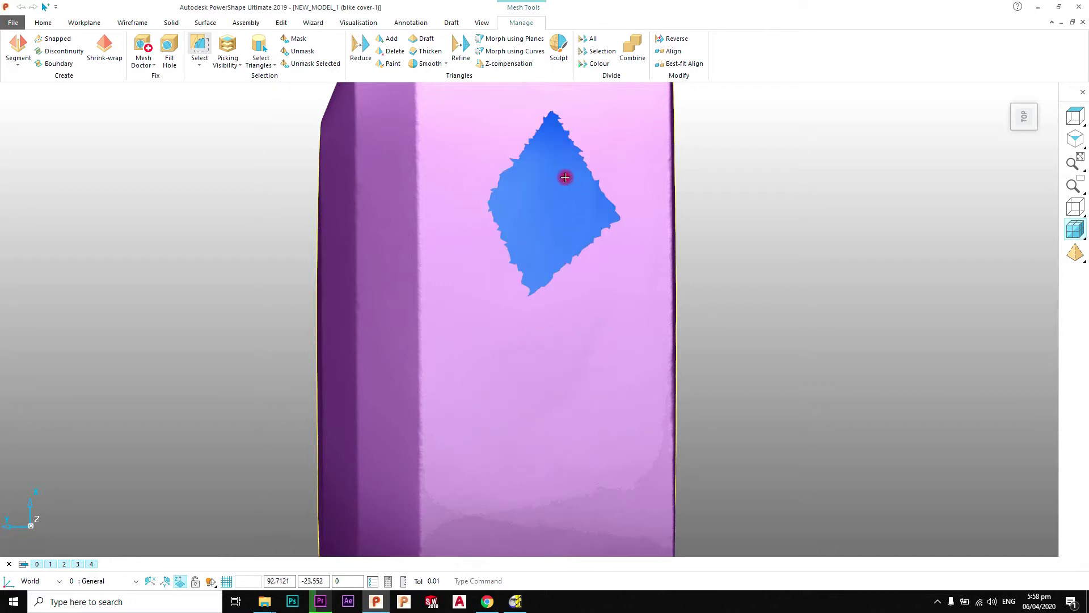
scroll(547, 257, down, 2)
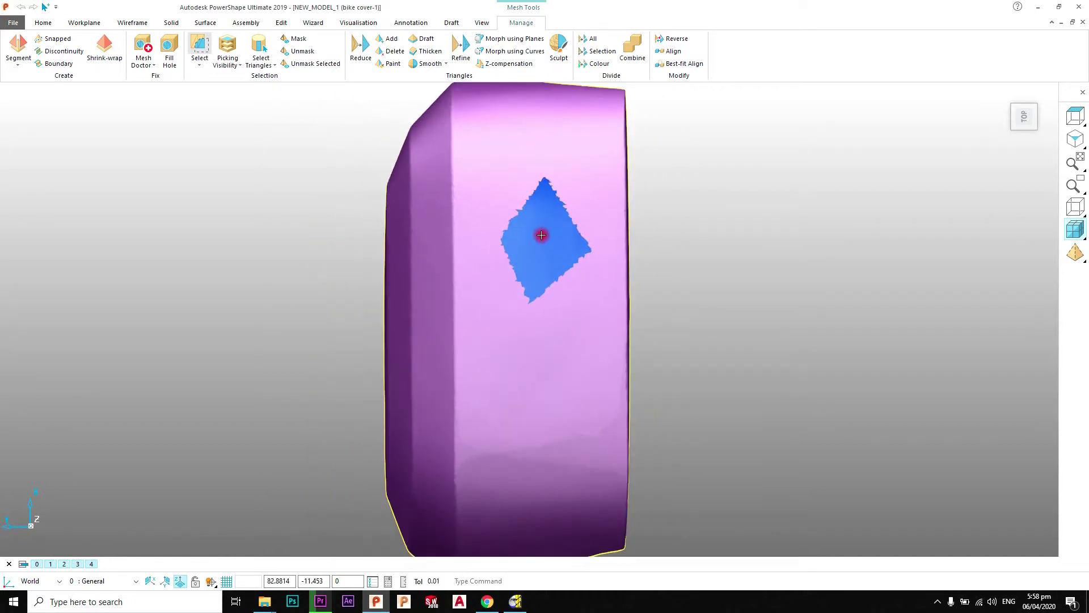
scroll(541, 235, down, 2)
scroll(541, 235, up, 2)
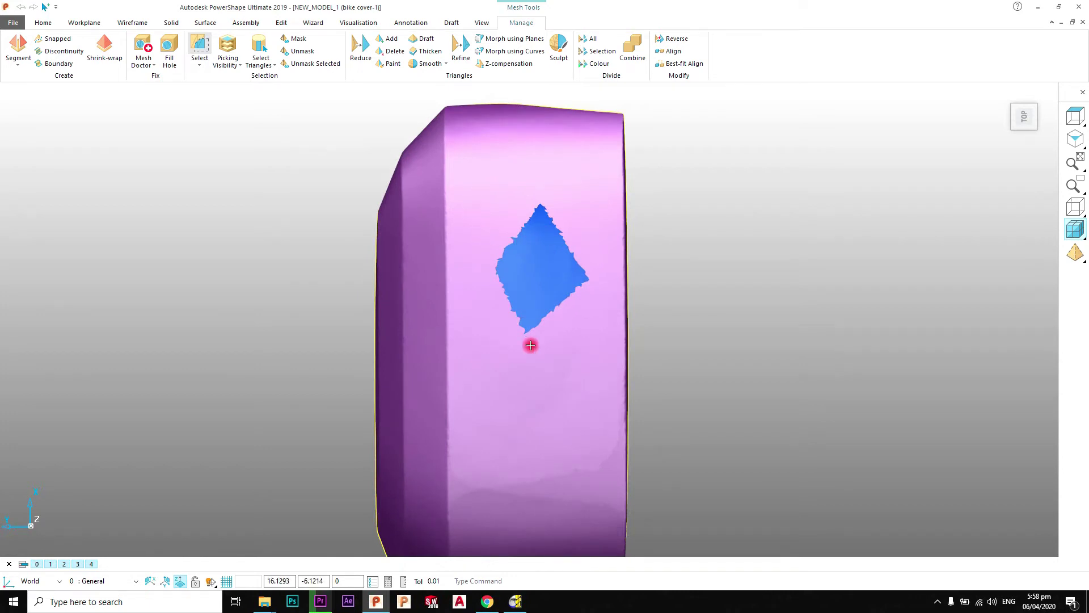
scroll(530, 344, down, 2)
middle_drag(523, 392, 391, 267)
middle_drag(554, 283, 420, 153)
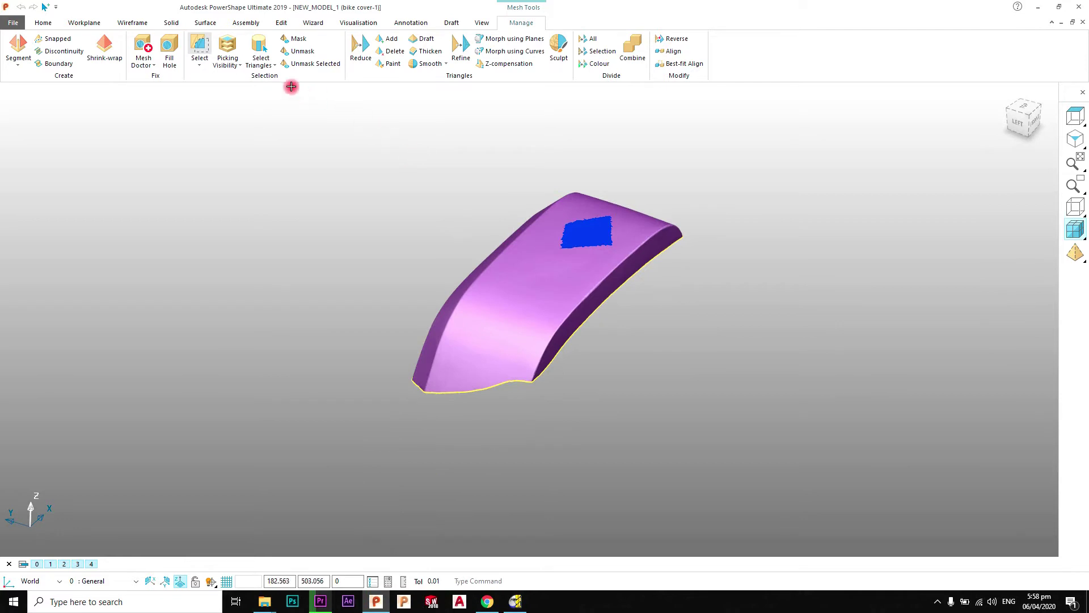
- Select the triangles on the cover's broad face with the Horizon method at an angle of 20
click(275, 65)
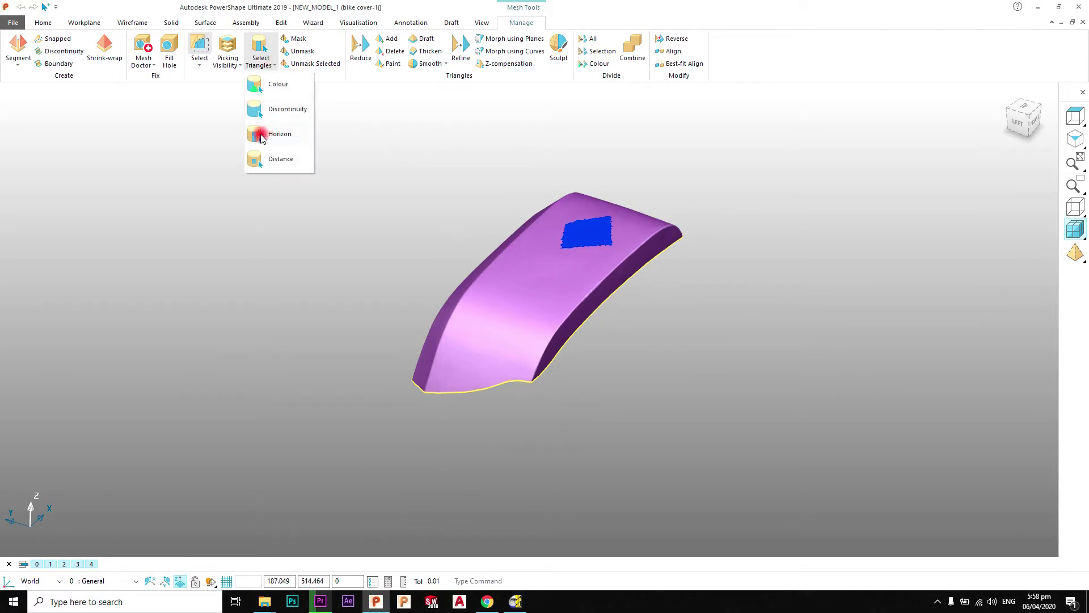
click(262, 136)
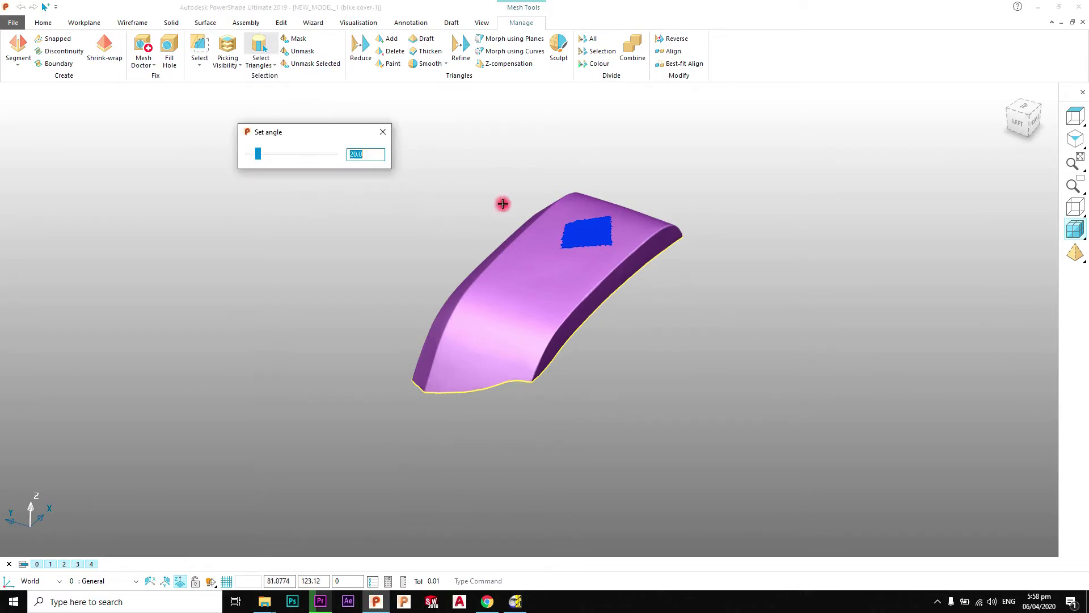
click(555, 285)
scroll(555, 287, up, 2)
middle_drag(555, 287, 619, 262)
scroll(624, 295, down, 2)
middle_drag(636, 356, 565, 367)
scroll(570, 366, up, 2)
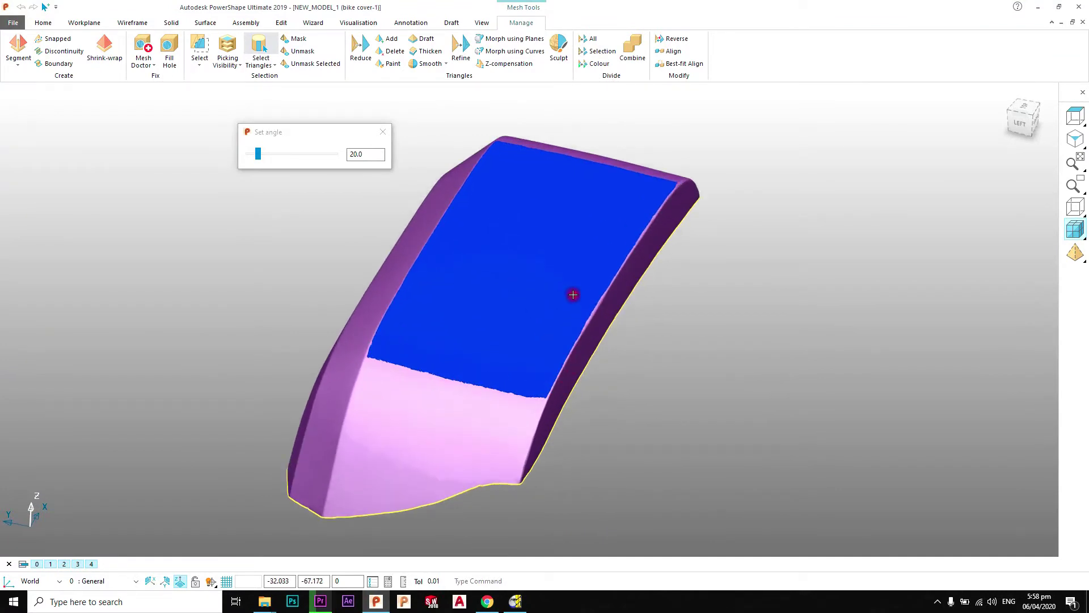
- Narrow the horizon triangle selection by setting its angle to 10 and finally to 5
middle_drag(469, 267, 540, 284)
click(375, 156)
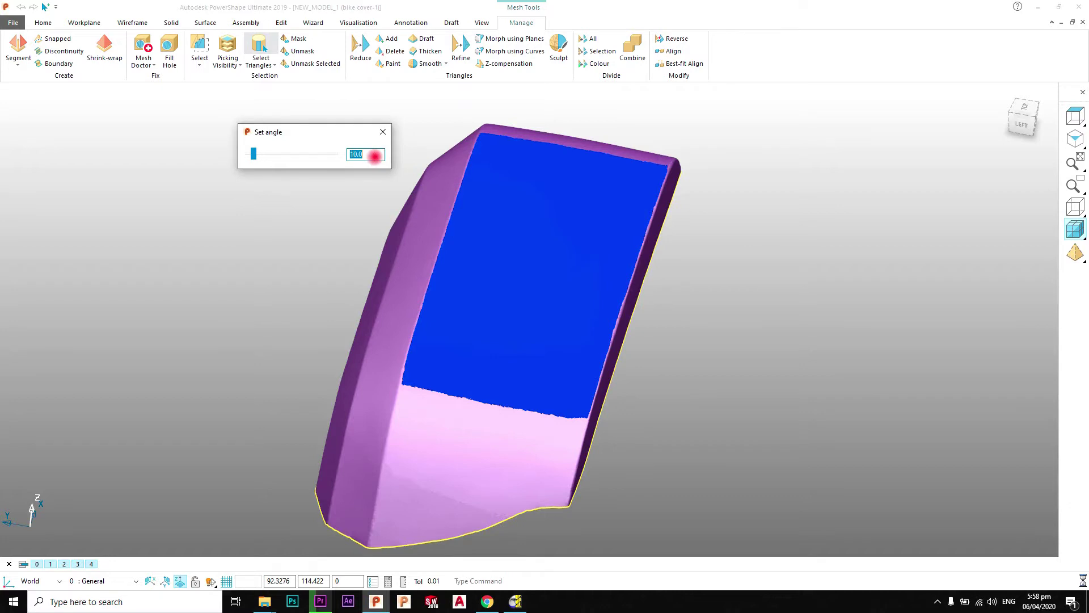
middle_drag(615, 161, 499, 193)
click(363, 152)
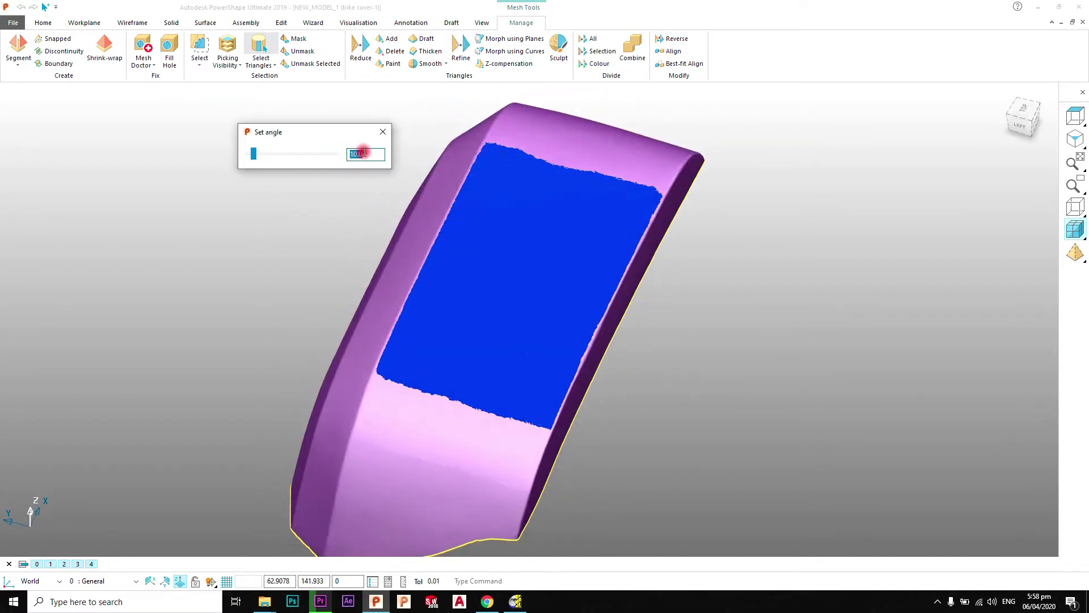
middle_drag(629, 168, 495, 236)
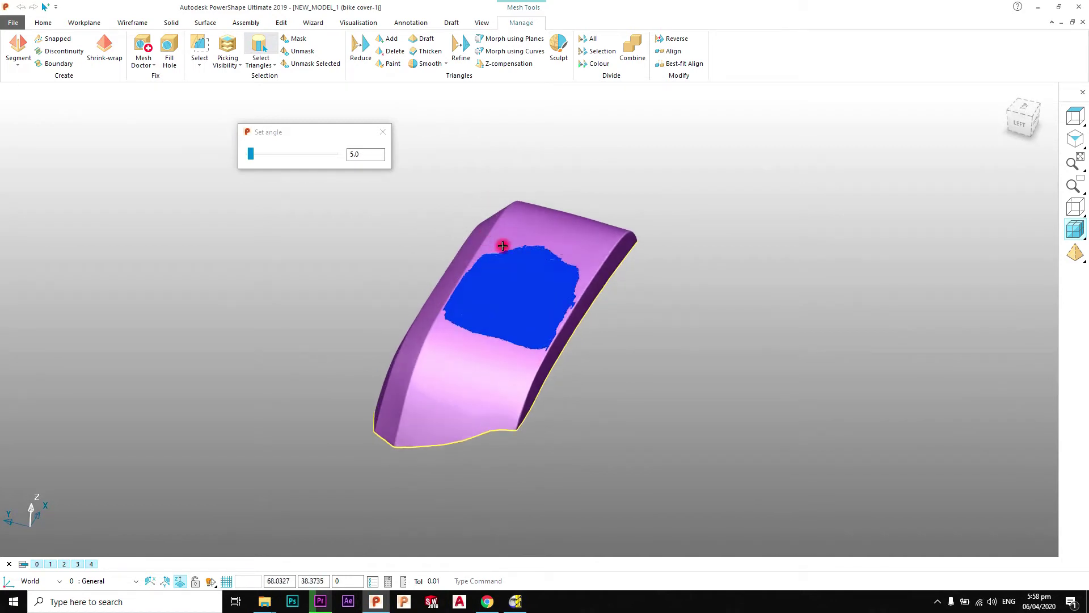
click(383, 132)
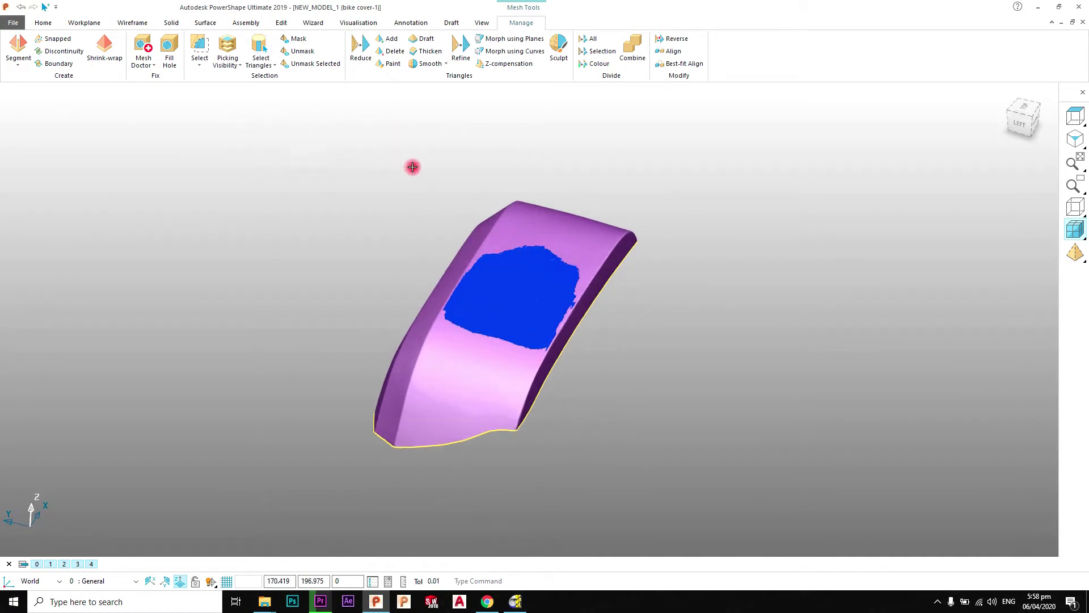
- Clear the triangle selection and reduce the whole mesh to 50 percent of its original triangles
scroll(513, 248, up, 3)
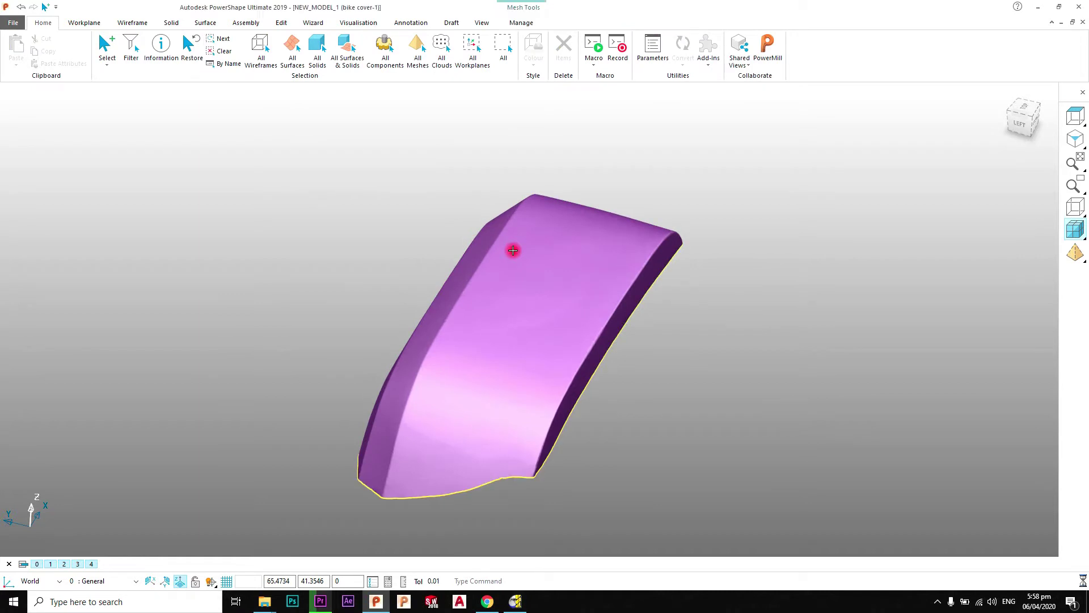
click(513, 250)
click(359, 57)
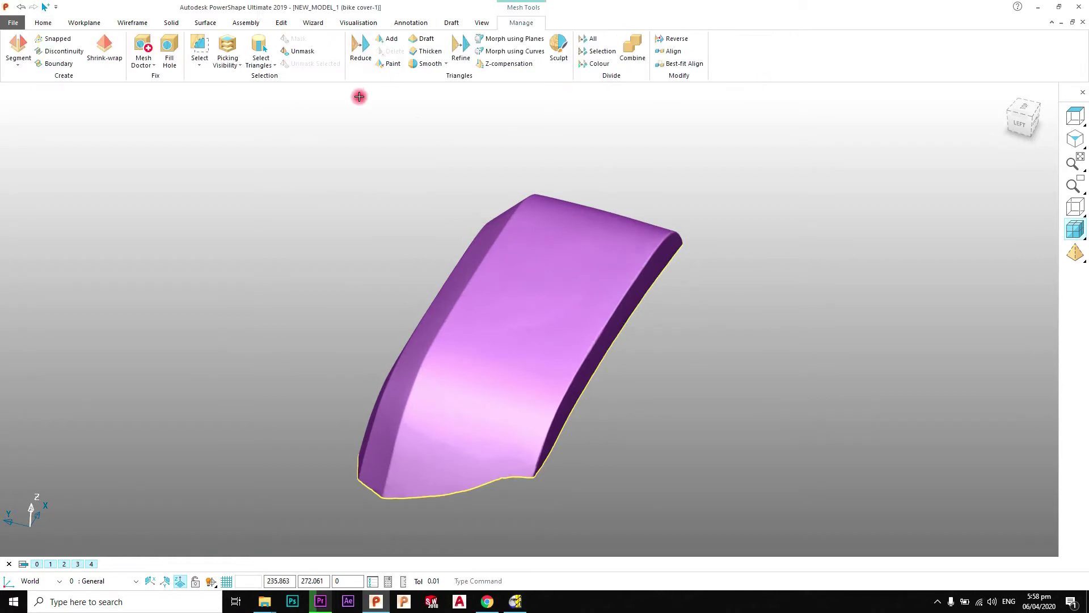
middle_drag(477, 302, 513, 348)
scroll(514, 347, up, 3)
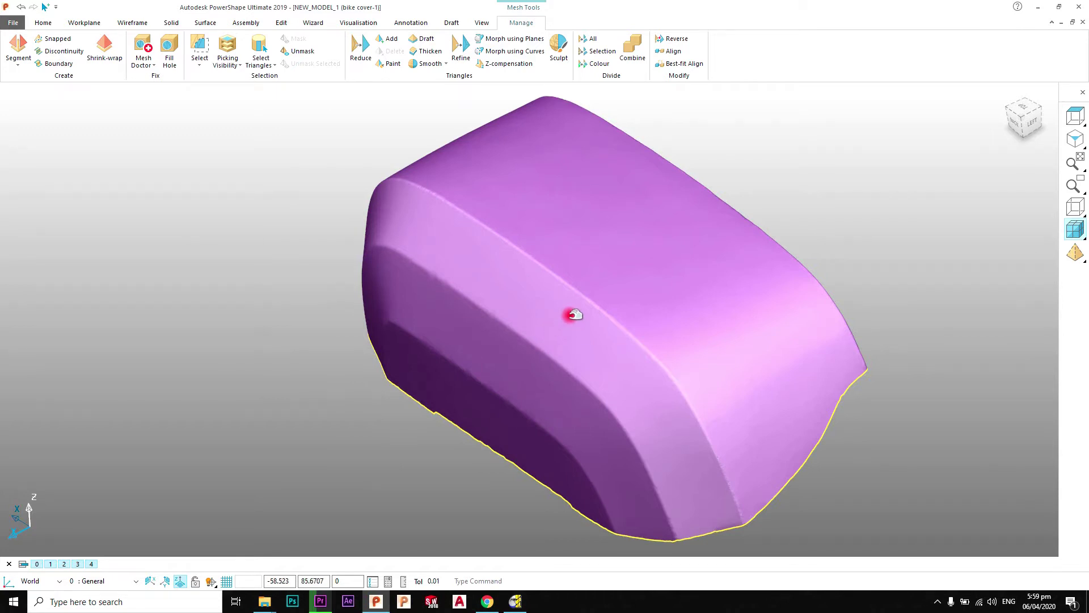
click(723, 117)
click(616, 184)
click(366, 50)
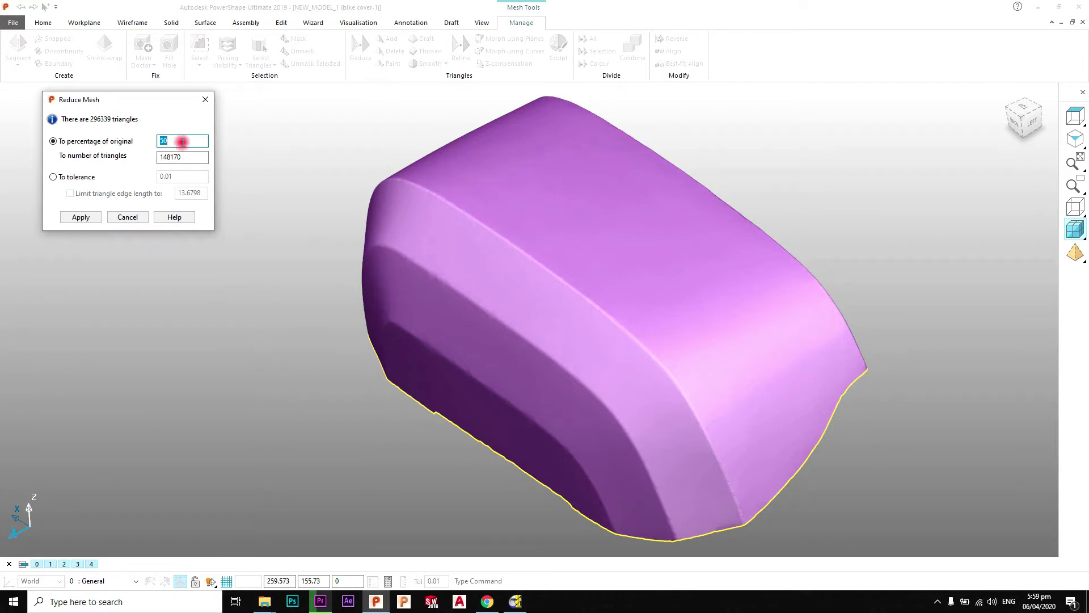
click(85, 216)
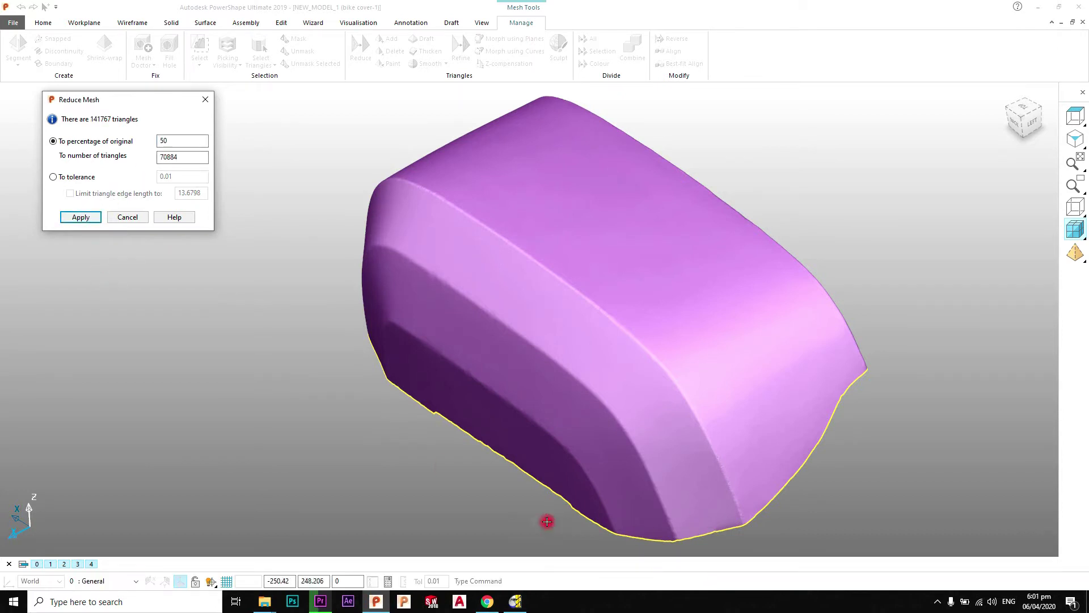
drag(140, 101, 163, 147)
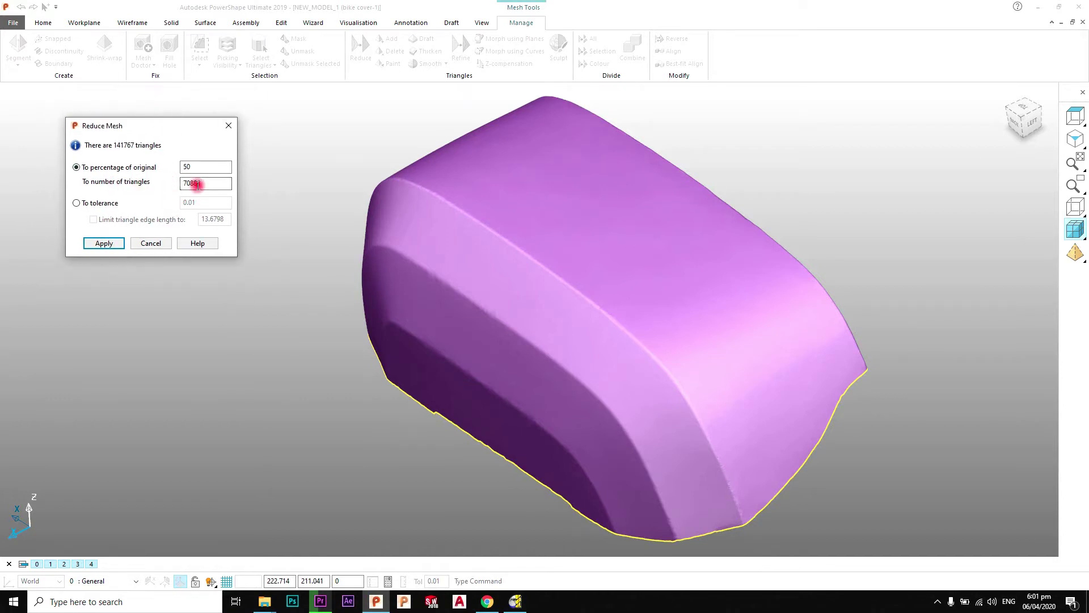
click(162, 245)
- Try thickening the reduced mesh by 1 in both directions without making a copy, and undo the thickening
click(548, 170)
middle_drag(547, 170, 597, 196)
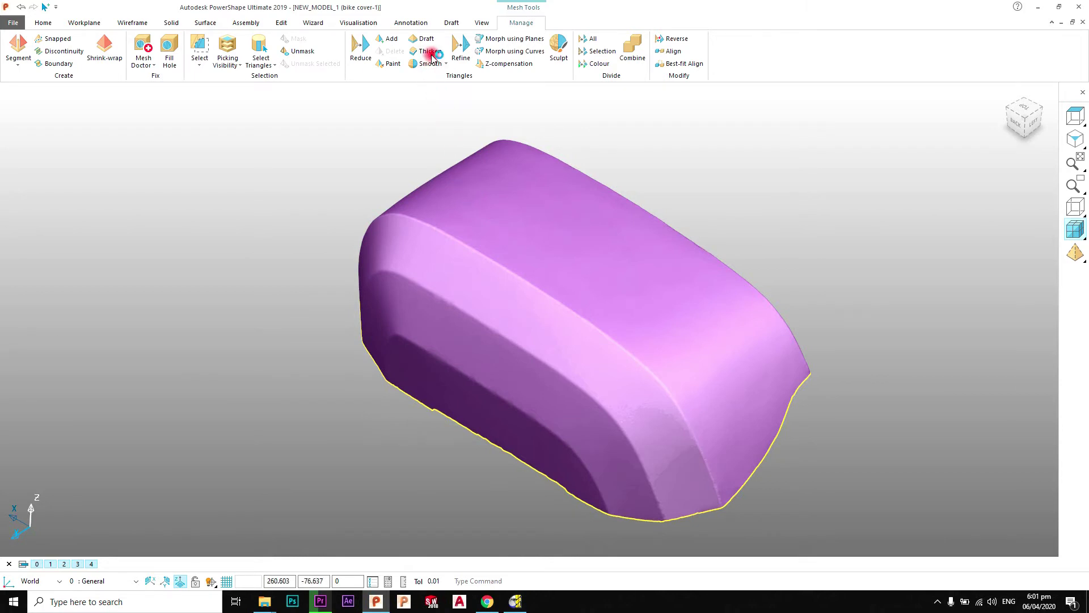
middle_drag(539, 147, 532, 221)
scroll(532, 221, up, 1)
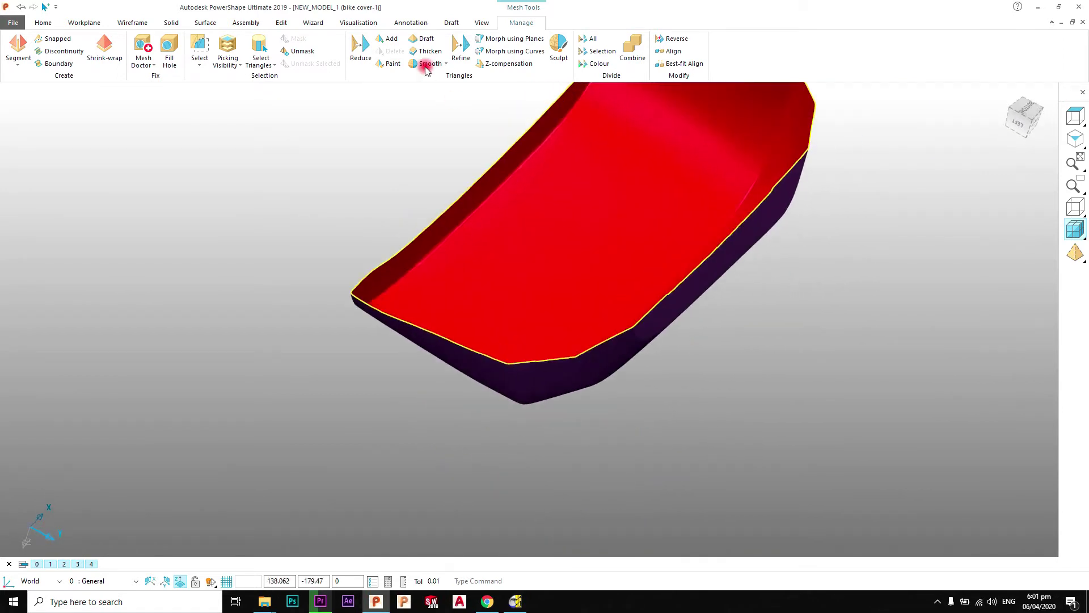
click(430, 52)
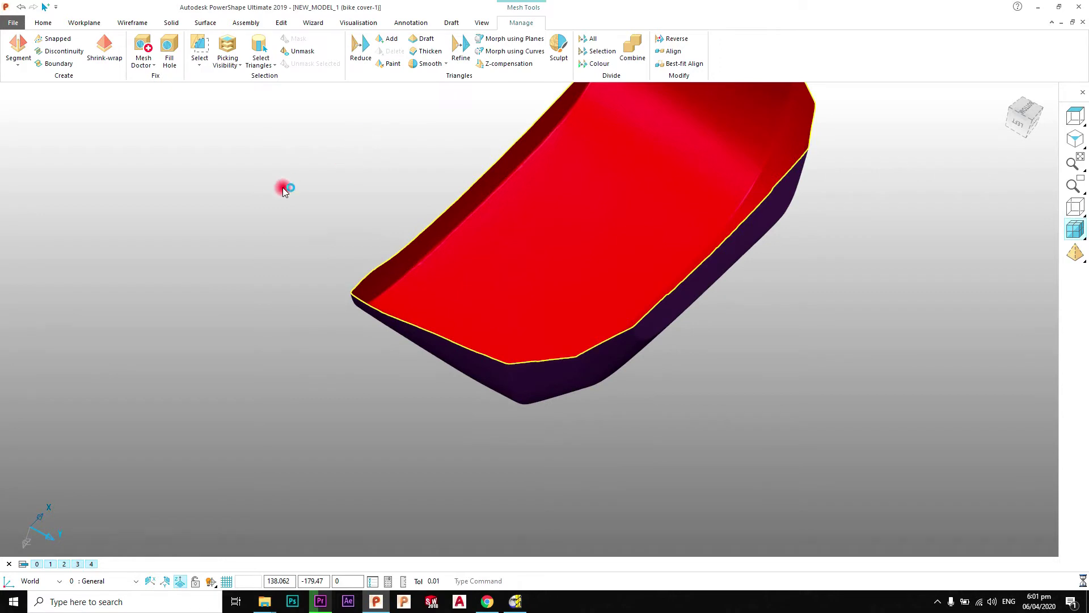
drag(96, 11, 158, 175)
click(89, 208)
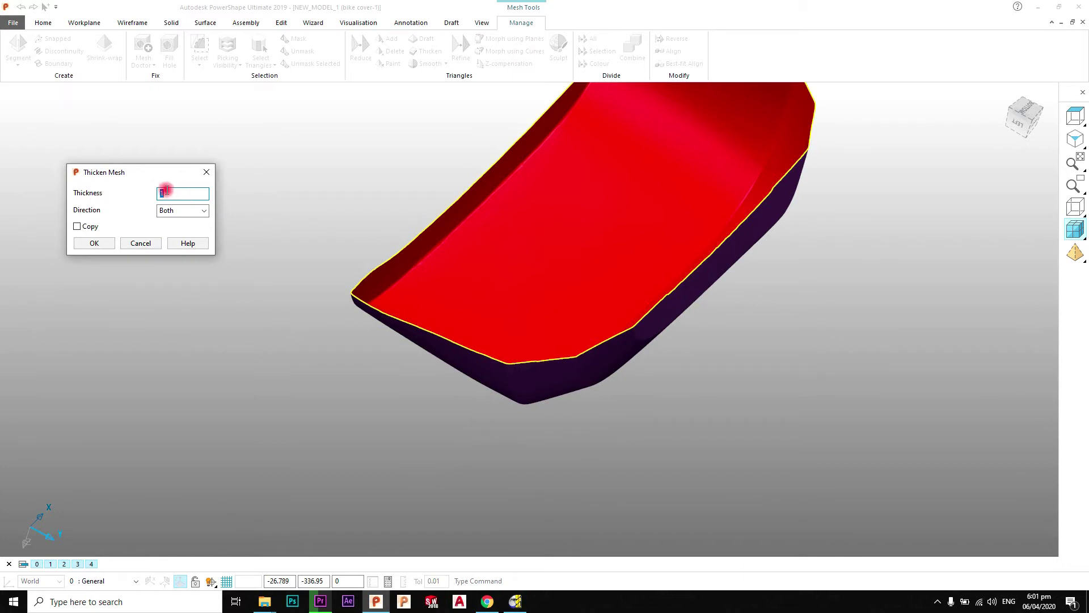
click(104, 243)
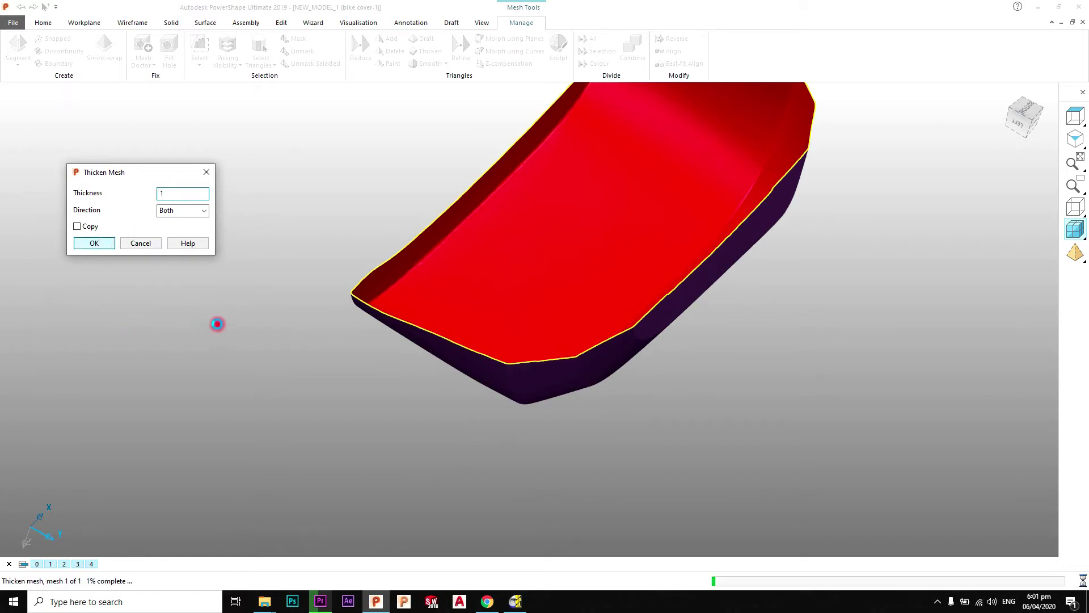
middle_drag(601, 228, 586, 246)
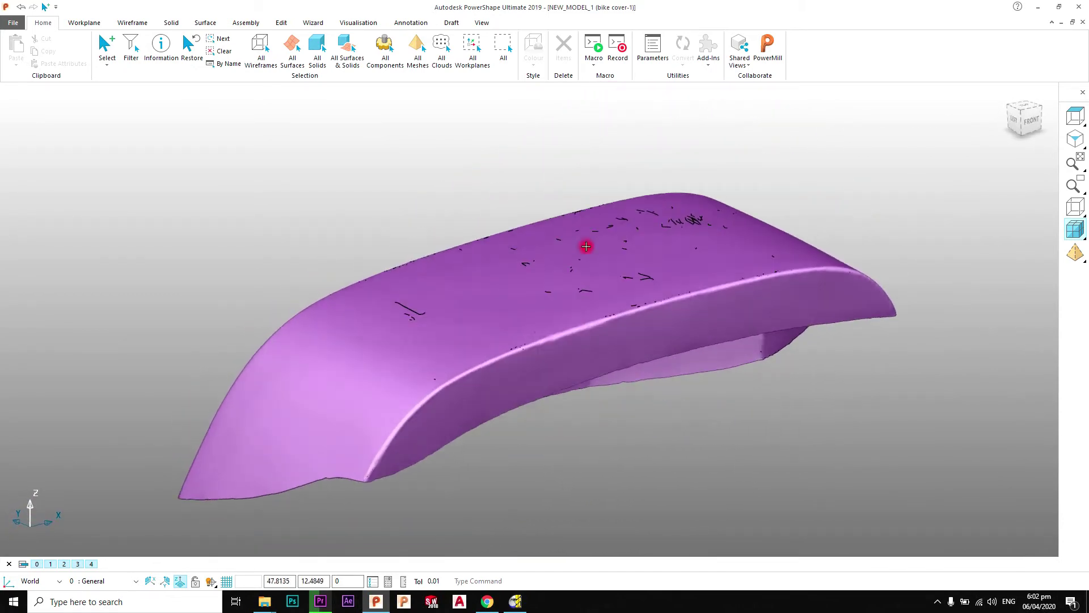
click(20, 7)
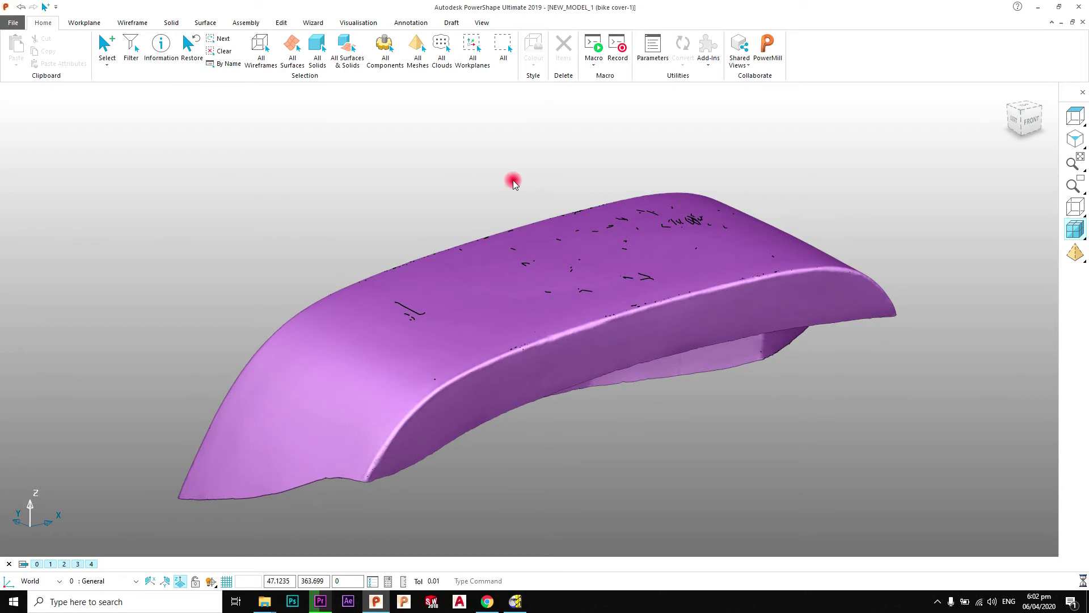
- Box-select a small patch of triangles near the upper middle of the cover's broad face and divide it off as a separate mesh
middle_drag(476, 157, 479, 188)
click(554, 251)
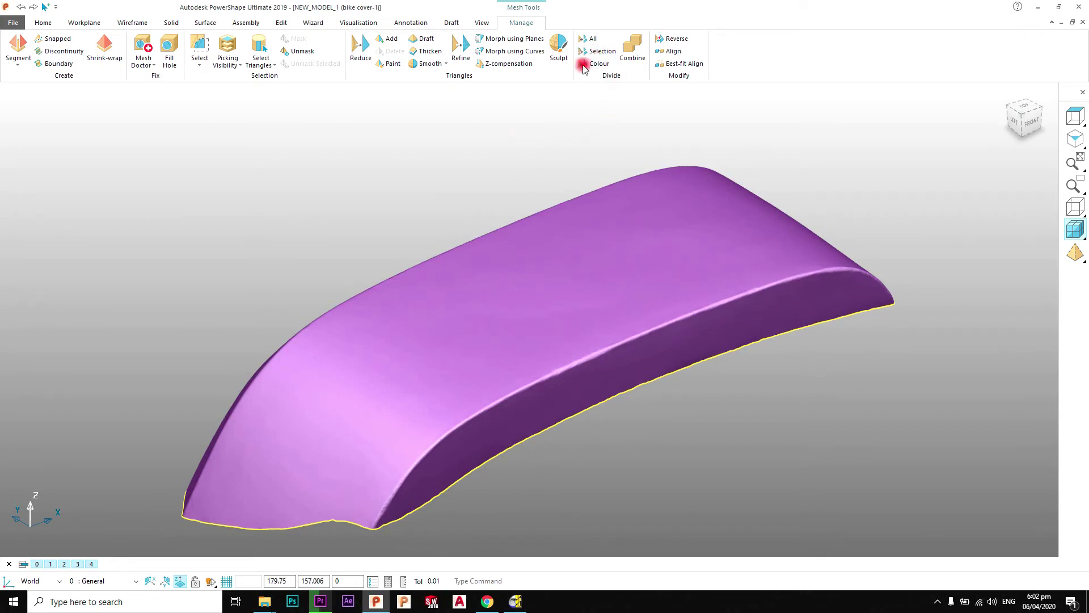
click(1023, 102)
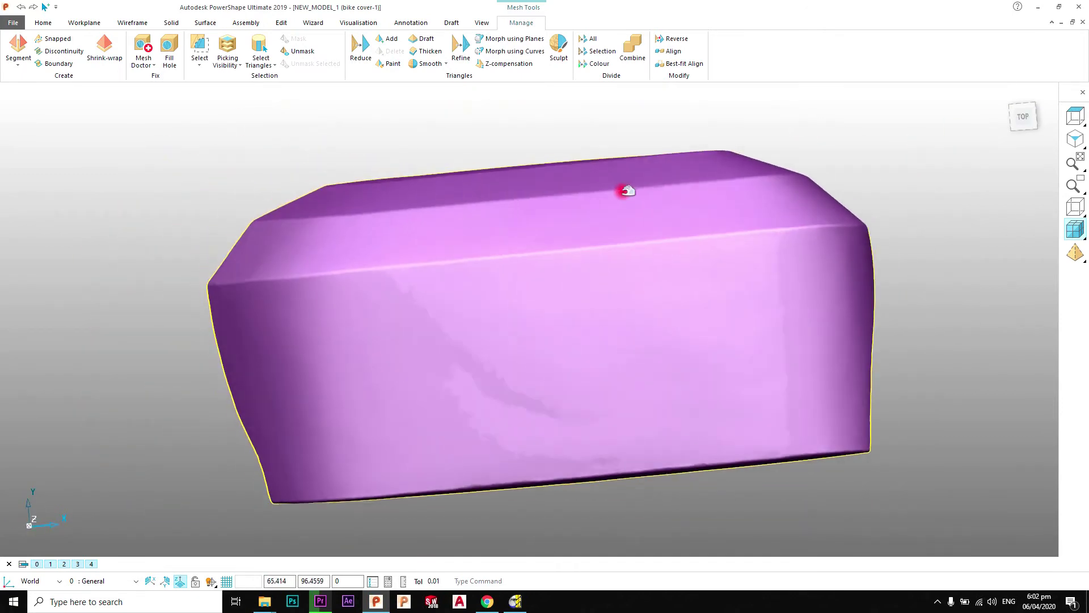
click(1027, 115)
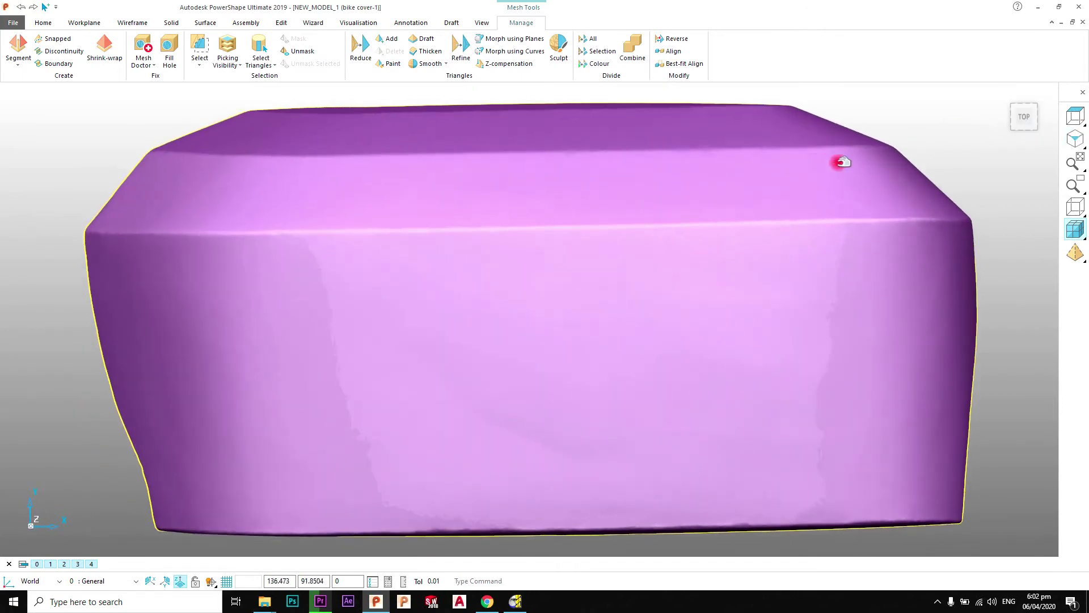
shift+middle_drag(943, 152, 112, 76)
click(196, 67)
click(216, 82)
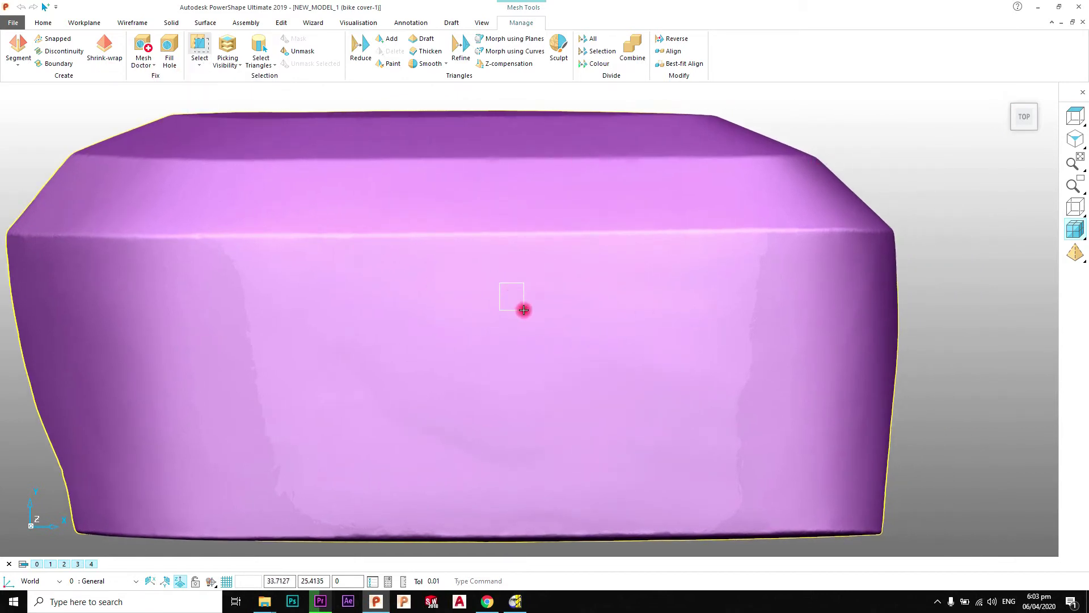
drag(534, 309, 540, 306)
scroll(518, 304, up, 6)
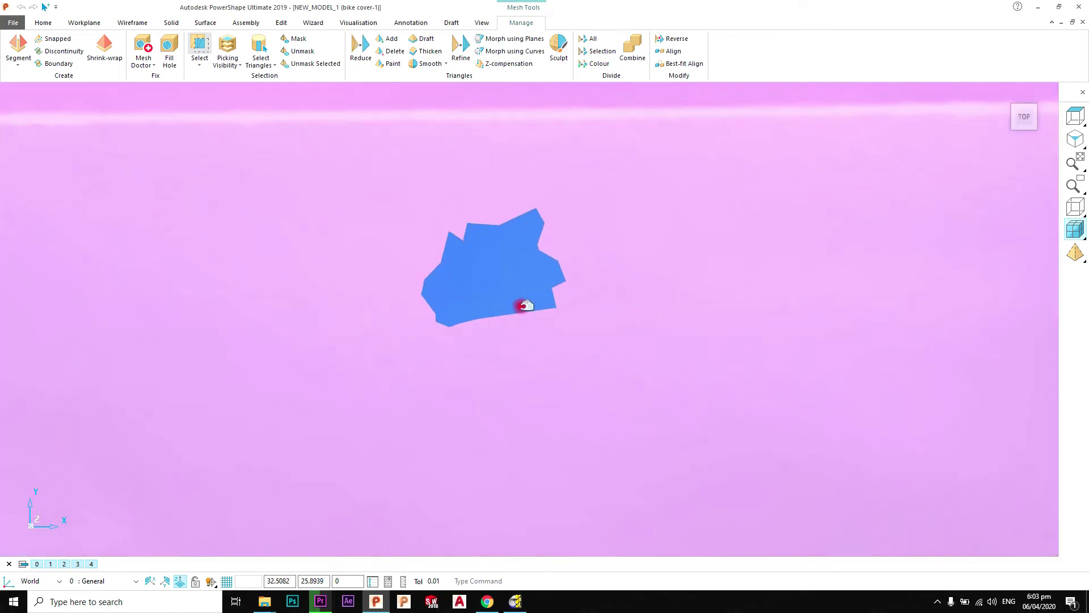
shift+middle_drag(519, 267, 501, 273)
mouse_move(534, 315)
mouse_down()
mouse_move(579, 225)
mouse_move(548, 266)
mouse_move(597, 189)
mouse_move(603, 115)
mouse_up()
mouse_move(597, 57)
mouse_down()
mouse_move(608, 78)
mouse_move(604, 61)
mouse_up()
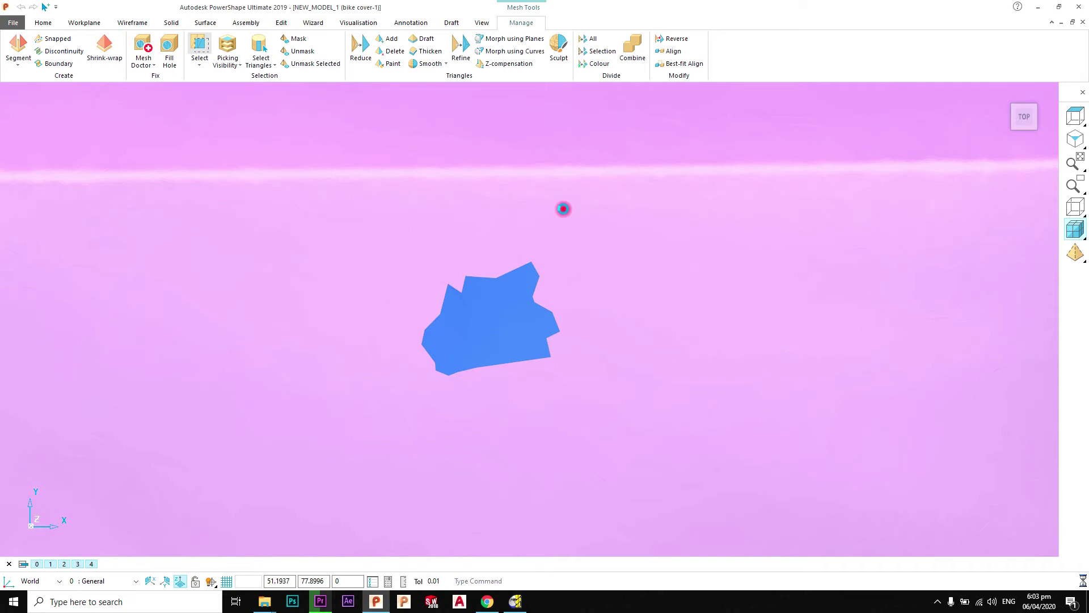
- Examine the boundary of the separated patch on the cover up close and from an angled view
scroll(513, 325, up, 5)
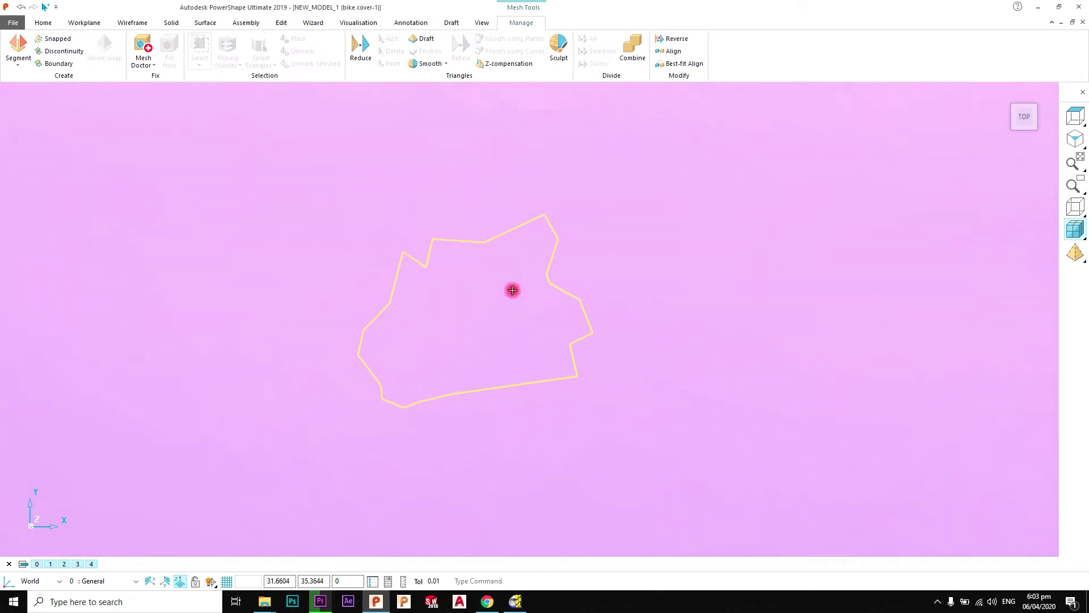
scroll(634, 306, down, 3)
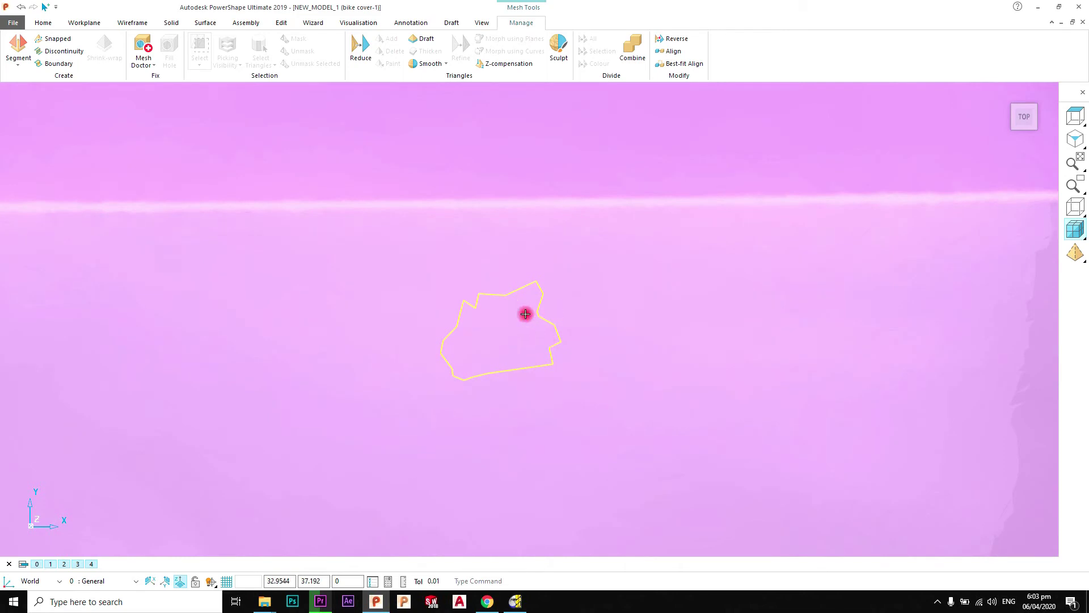
scroll(525, 314, up, 2)
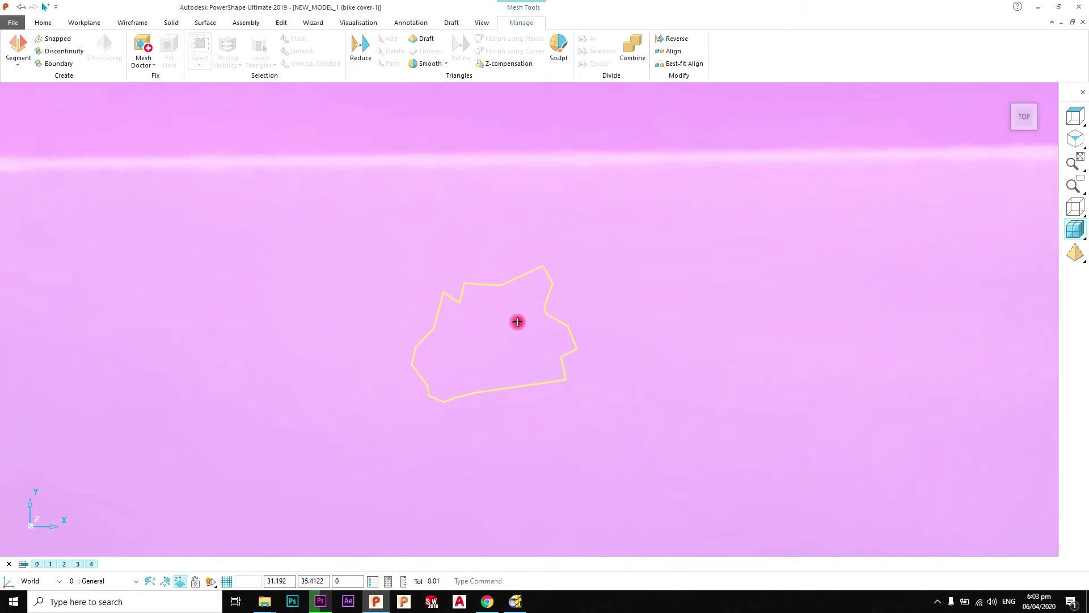
scroll(517, 322, down, 5)
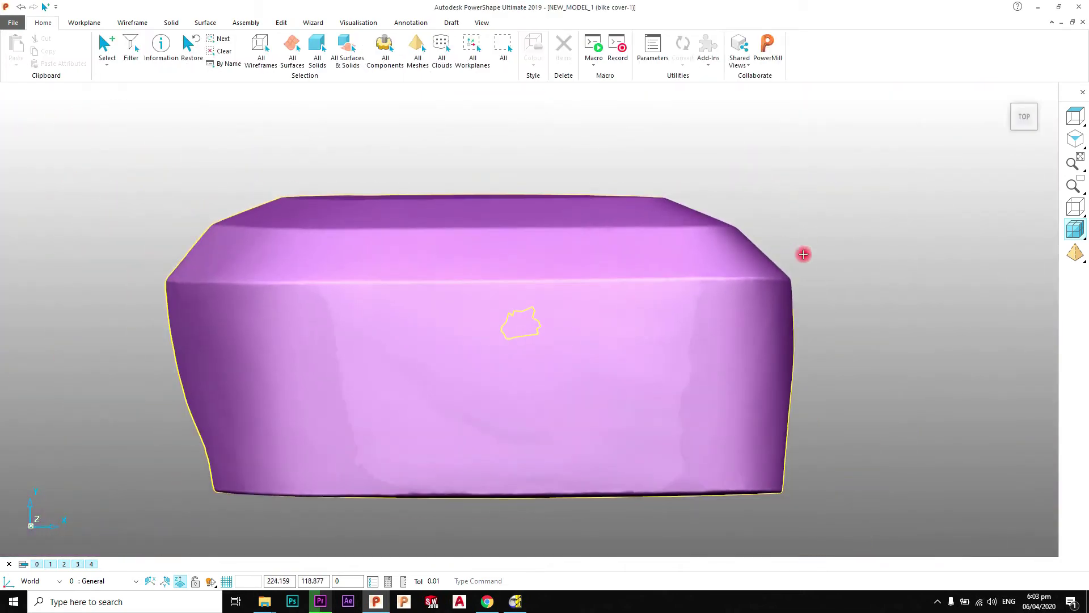
middle_drag(803, 255, 538, 293)
scroll(538, 293, up, 3)
scroll(538, 230, up, 2)
middle_drag(543, 228, 567, 234)
scroll(567, 236, down, 2)
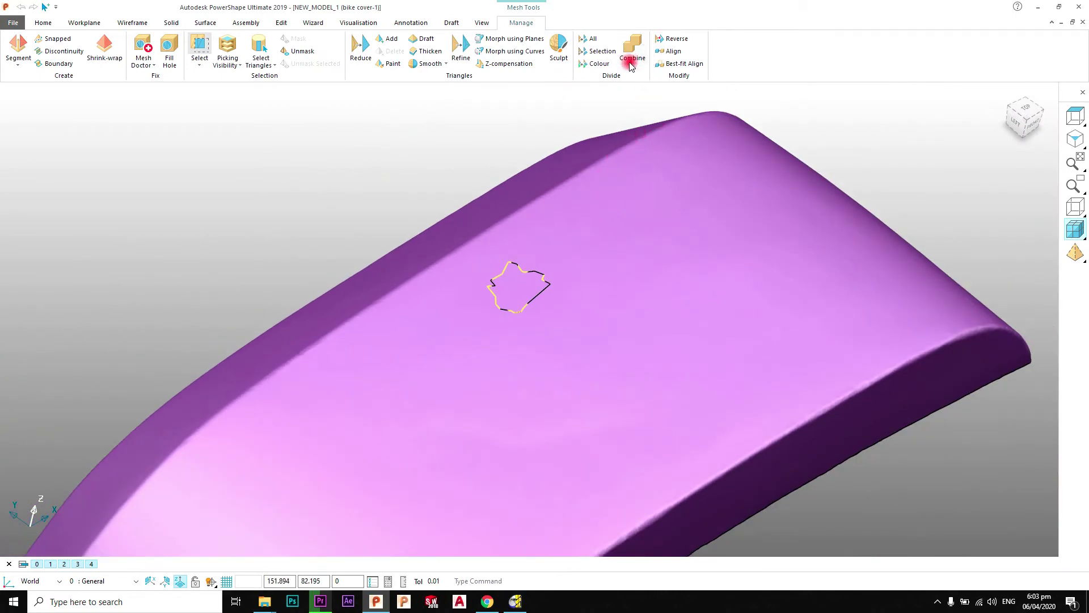
- Select the separated patch together with the cover mesh, combine them into one mesh and clear the selection
click(438, 168)
scroll(528, 296, up, 1)
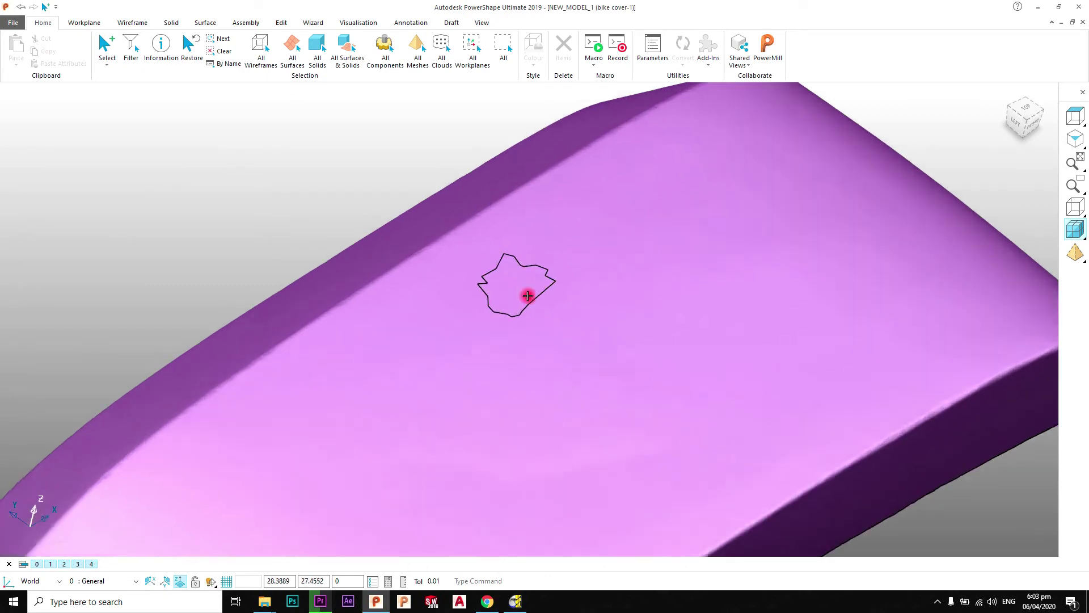
scroll(527, 295, up, 3)
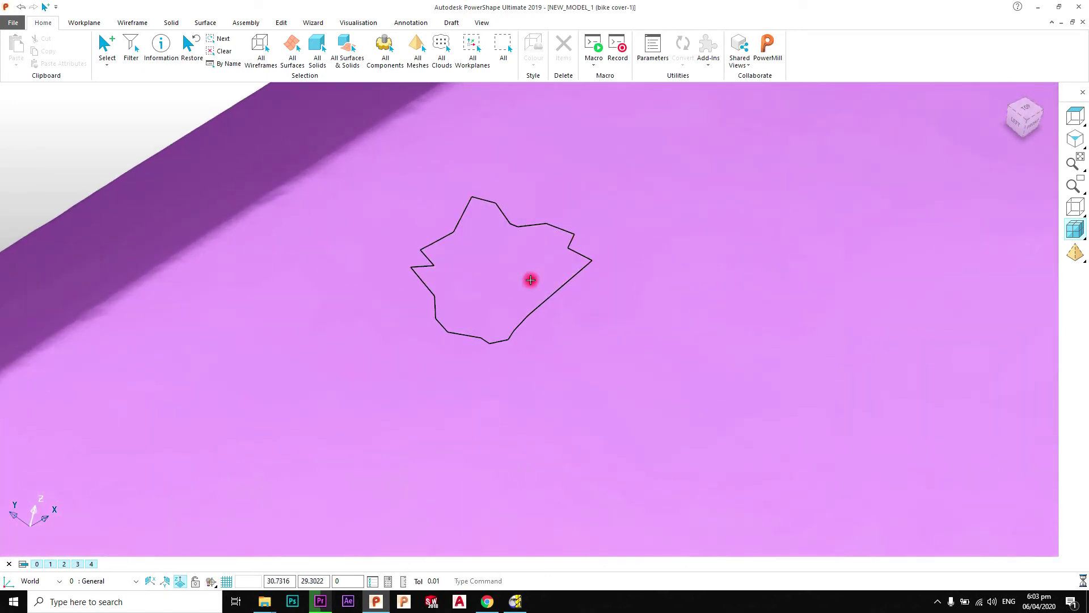
click(530, 280)
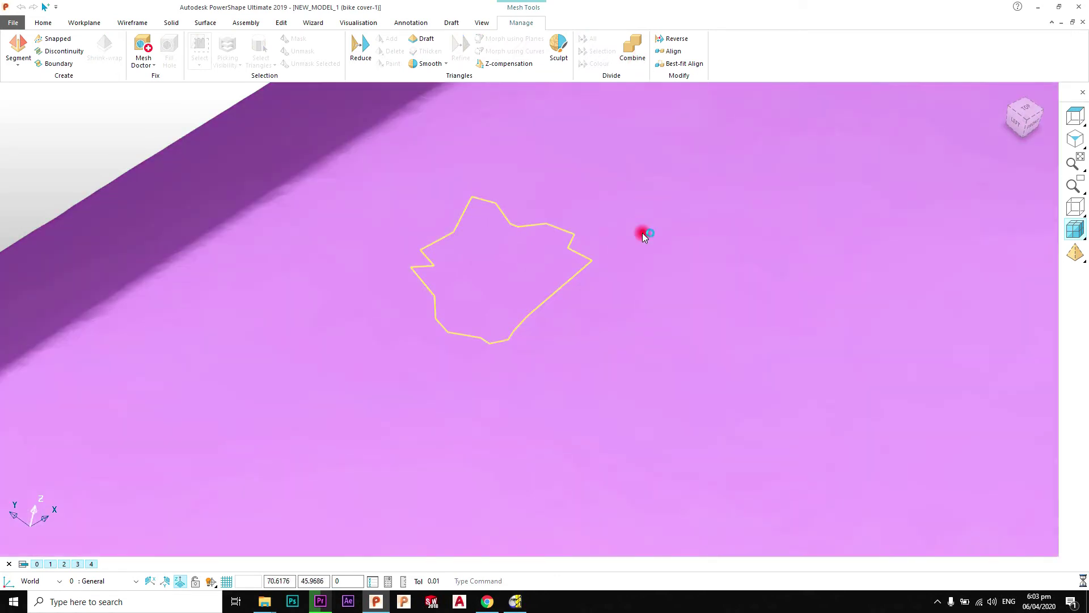
scroll(643, 233, down, 5)
mouse_move(555, 245)
middle_down()
mouse_move(579, 260)
mouse_move(568, 259)
middle_up()
click(458, 187)
- Select the combined cover mesh to check that the patch now belongs to it
scroll(511, 280, up, 4)
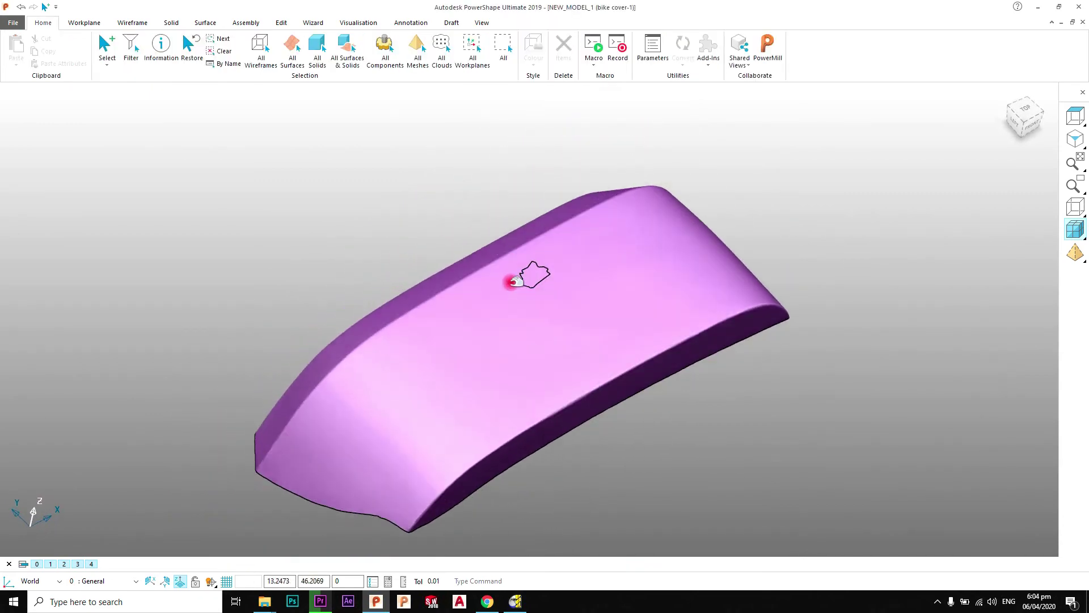
middle_drag(528, 289, 563, 253)
scroll(563, 253, up, 3)
click(542, 254)
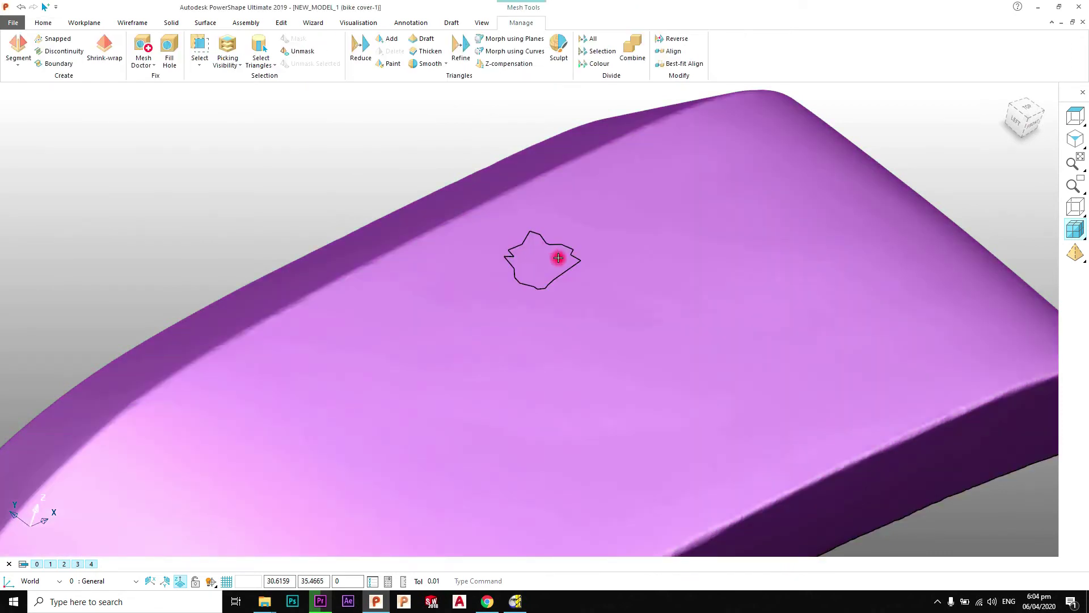
drag(566, 237, 569, 243)
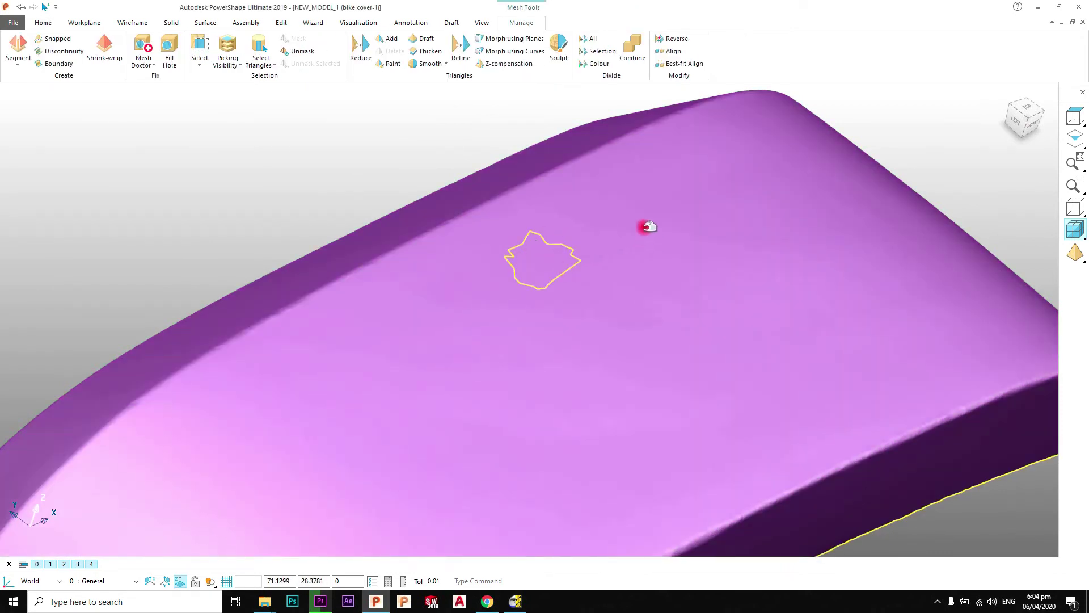
middle_drag(638, 227, 614, 240)
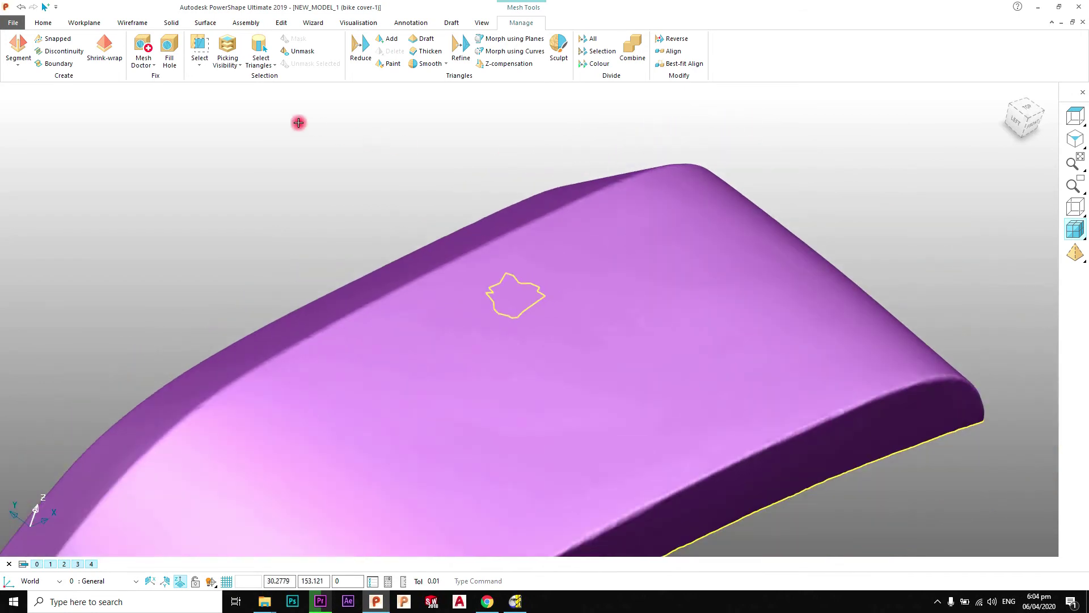
- In the top view, box-select a second small patch of triangles beside the first outline and divide it off as a separate mesh
click(1007, 113)
scroll(521, 287, down, 2)
scroll(610, 280, up, 5)
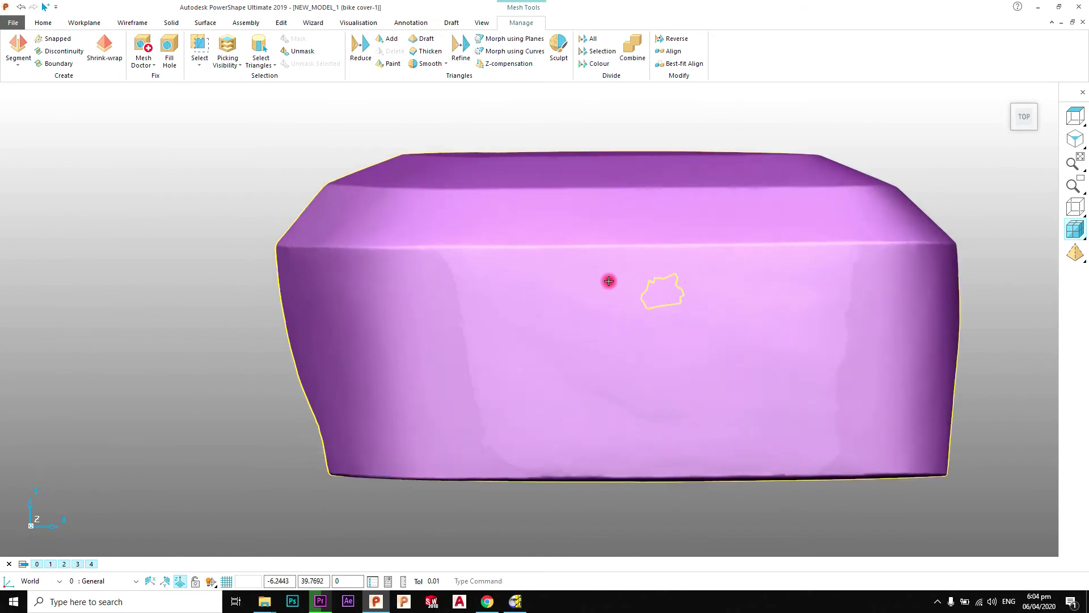
click(242, 66)
click(199, 51)
click(425, 276)
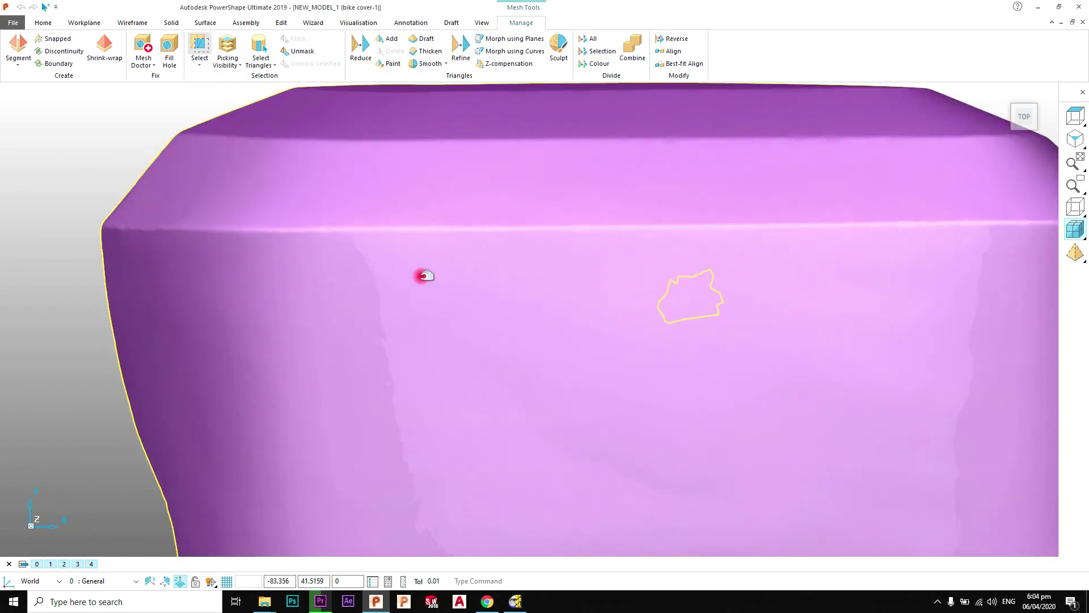
click(446, 299)
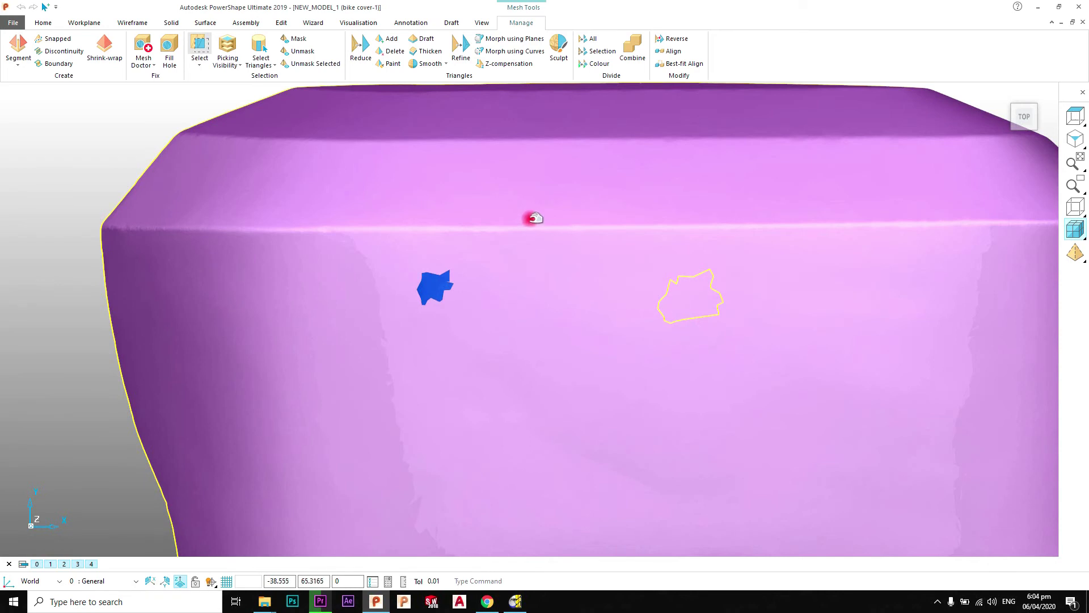
click(602, 52)
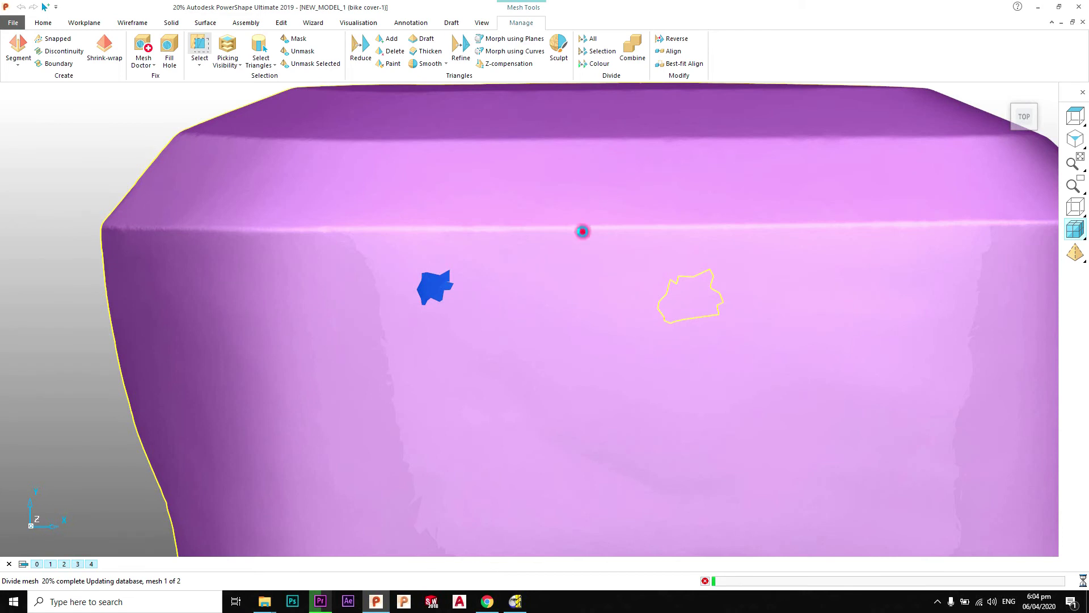
- Delete the cover mesh and the new patch while both are selected, and undo the deletion
key(Escape)
middle_drag(571, 380, 450, 292)
scroll(451, 291, up, 3)
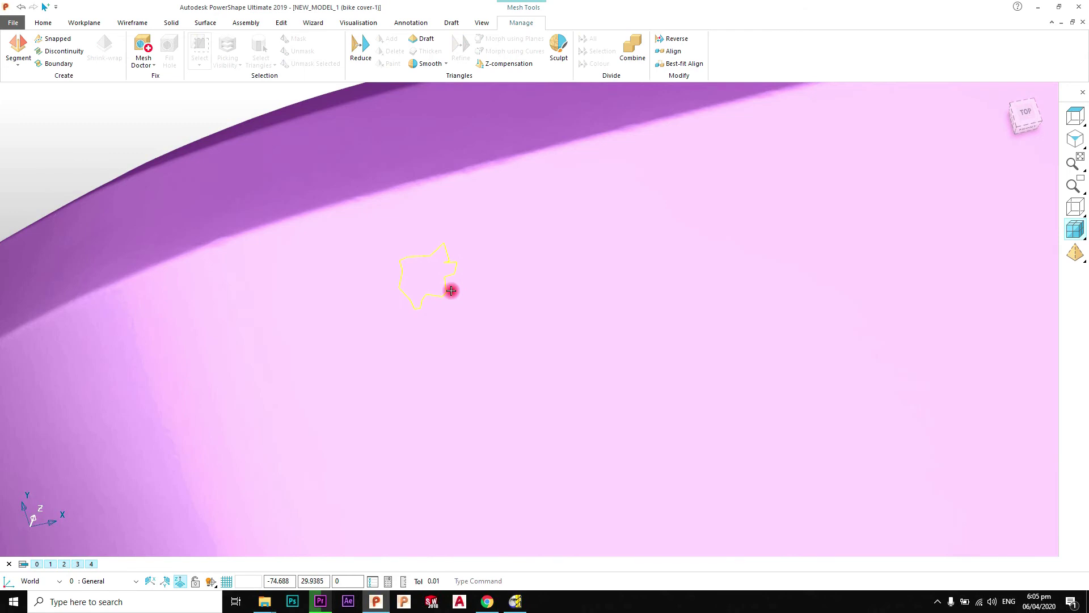
key(Delete)
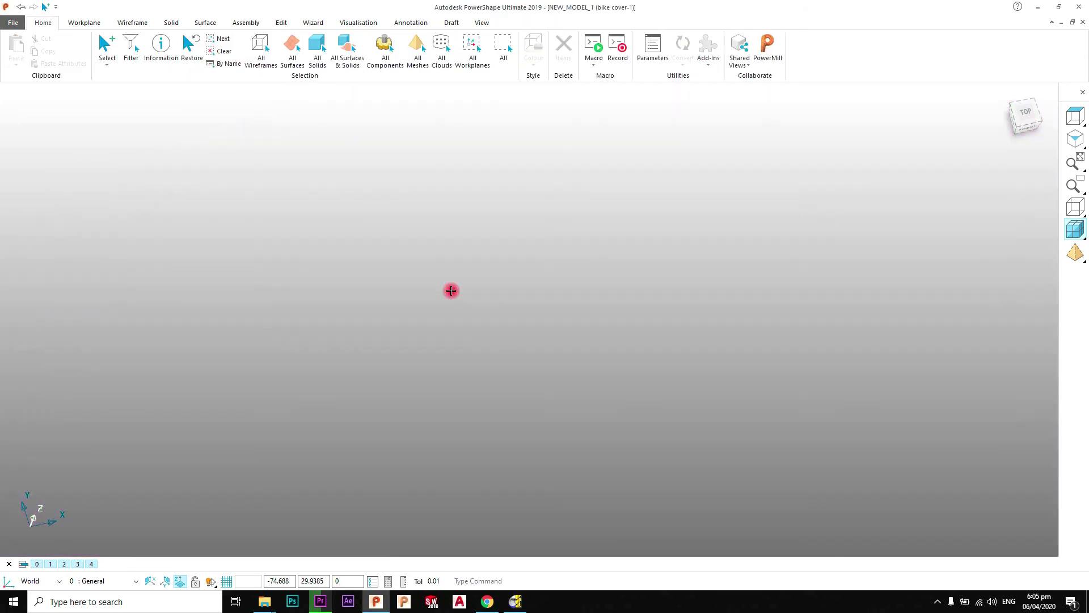
key(ctrl+z)
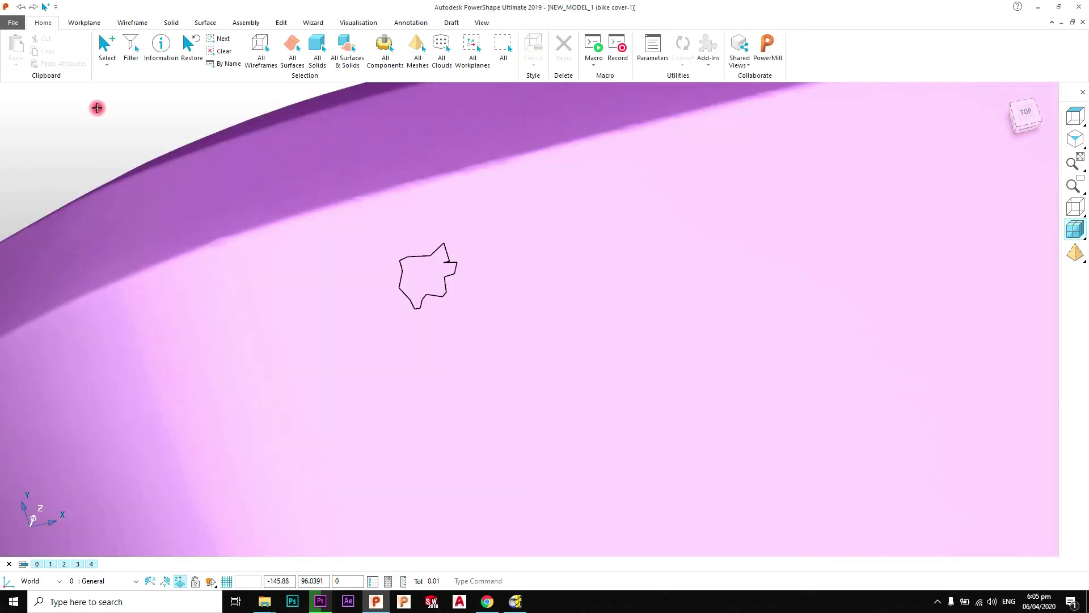
- Select only the second divided patch and delete it, leaving a hole in the cover mesh
click(447, 268)
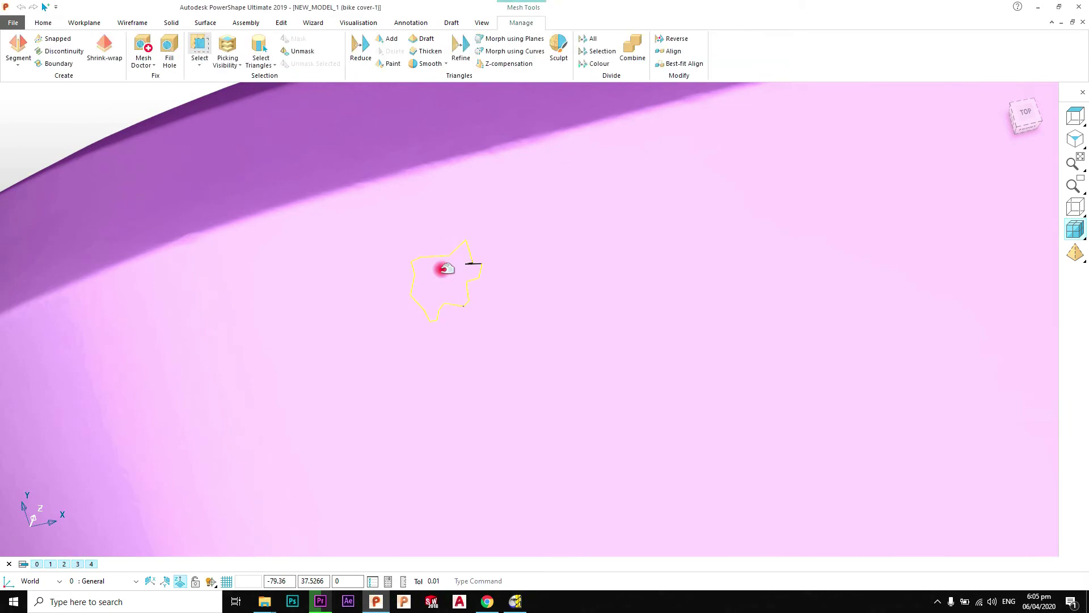
click(459, 280)
middle_drag(453, 282, 525, 310)
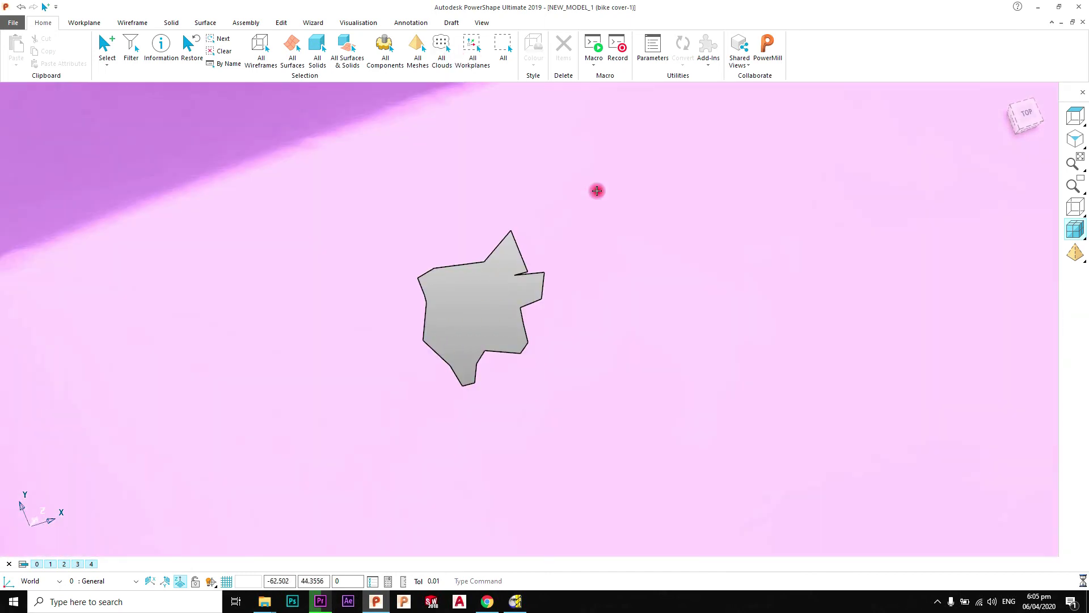
- Fill the hole in the cover mesh with a curvature cap by picking its boundary
click(596, 190)
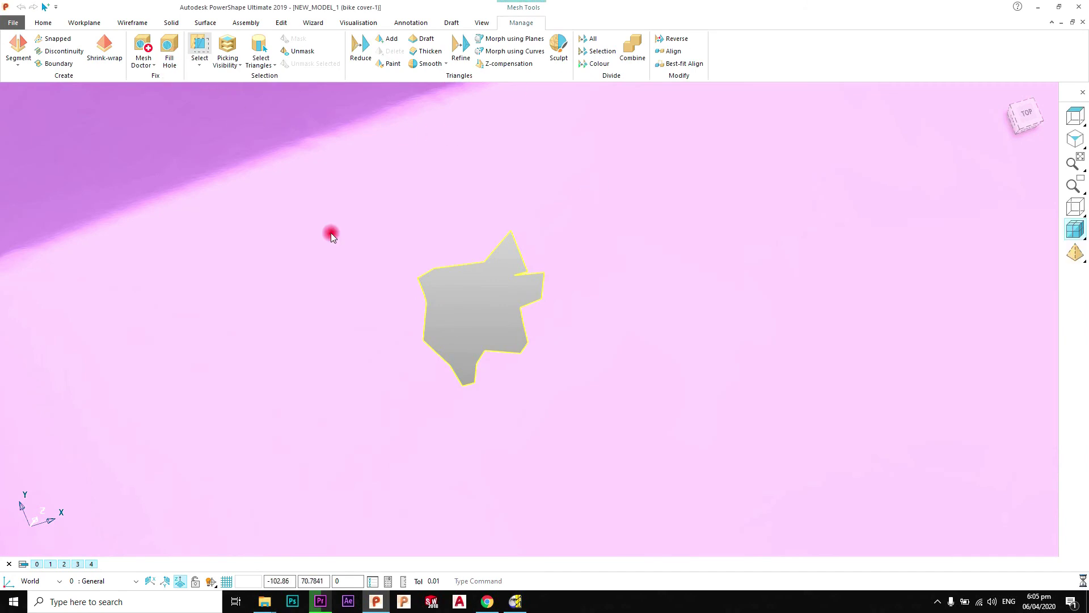
click(429, 302)
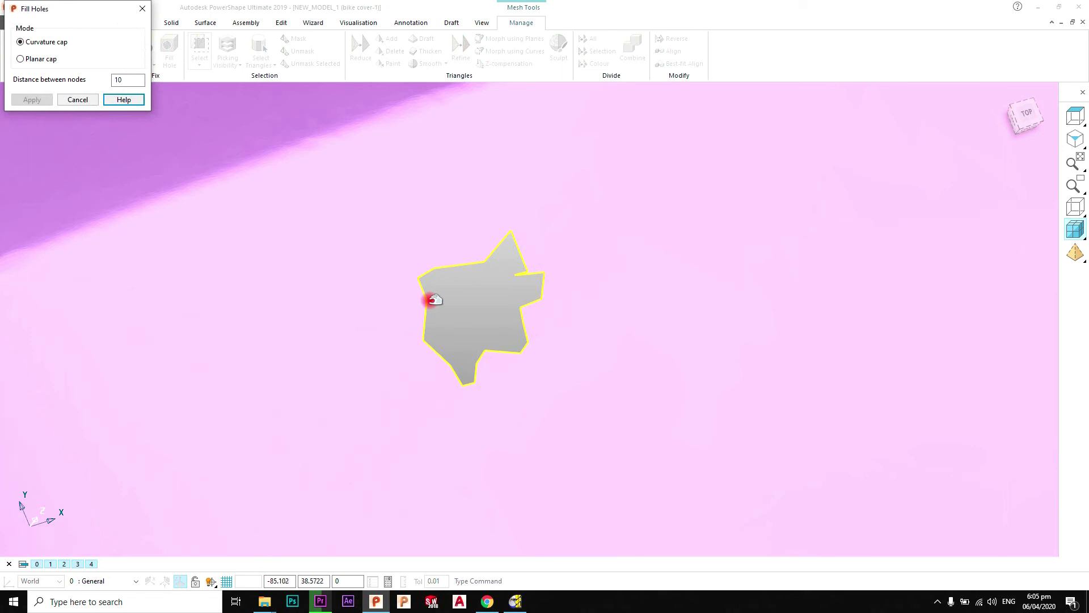
click(440, 335)
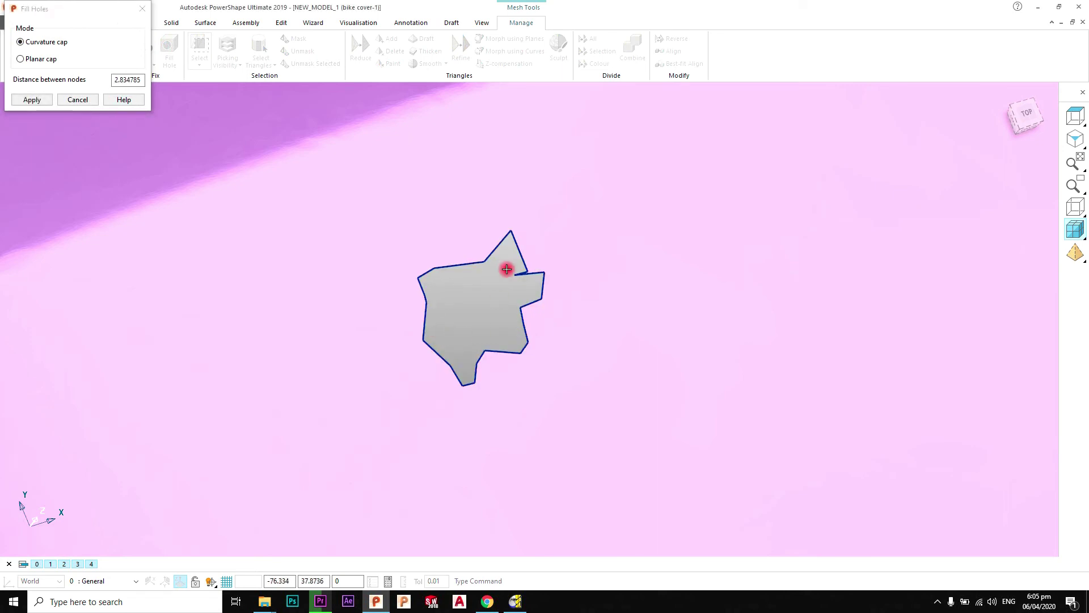
click(477, 295)
click(32, 100)
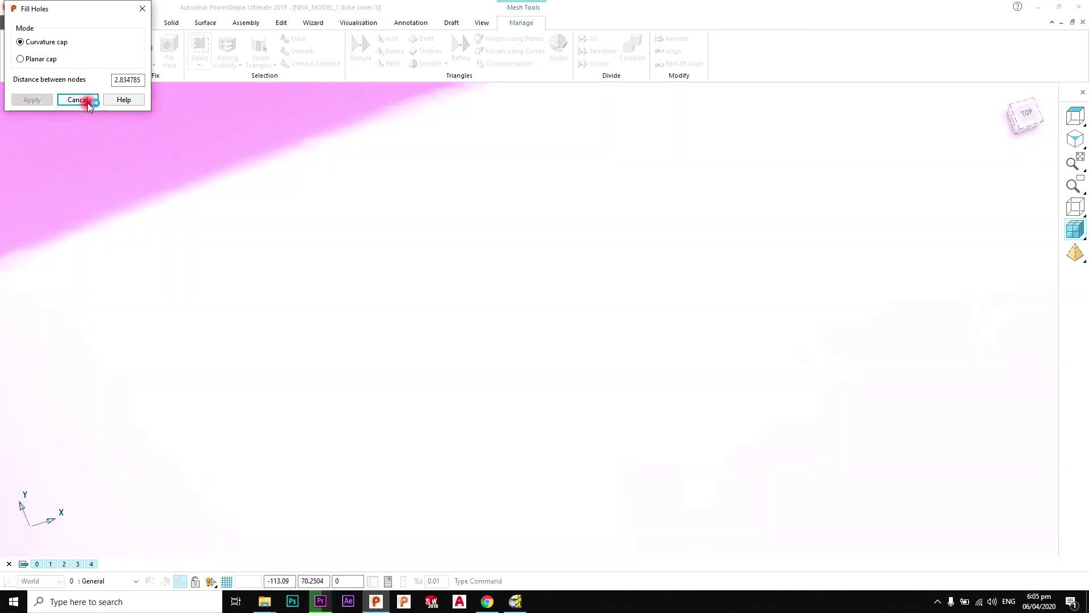
click(78, 100)
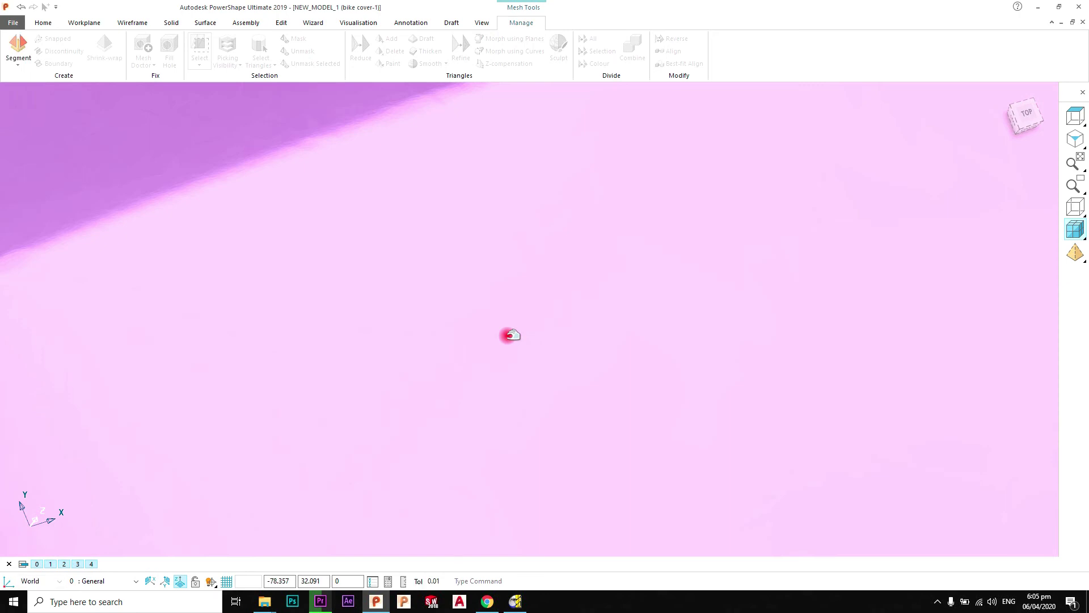
- Examine the filled area and the whole cover mesh up close and from several angles
shift+middle_drag(506, 334, 524, 384)
middle_drag(455, 358, 540, 336)
scroll(562, 338, down, 5)
scroll(510, 321, up, 5)
scroll(513, 321, down, 5)
scroll(540, 336, up, 3)
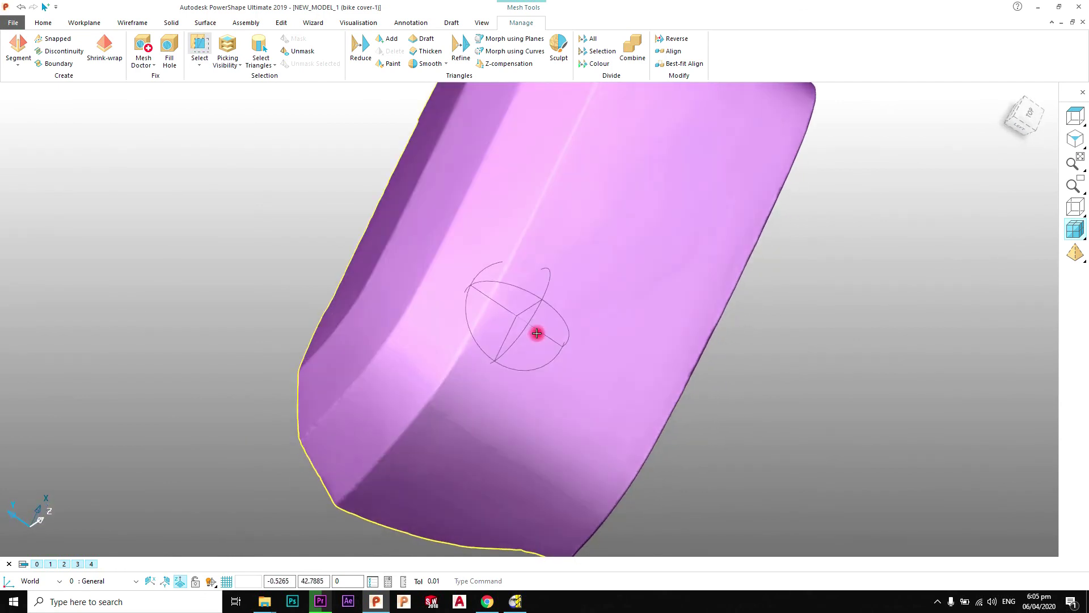
scroll(581, 218, down, 3)
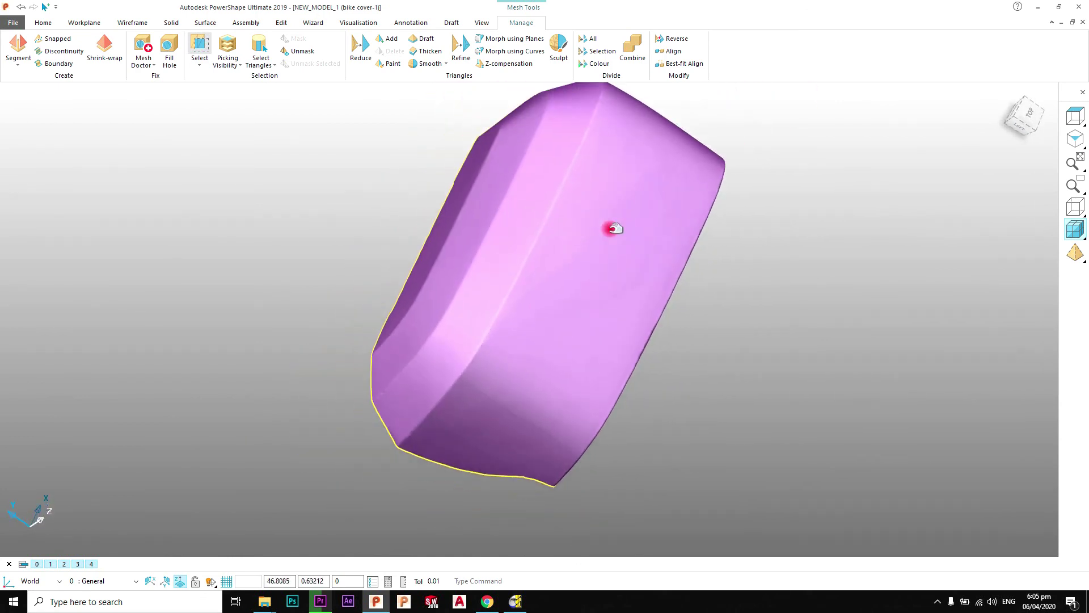
scroll(669, 196, down, 2)
middle_drag(577, 226, 640, 246)
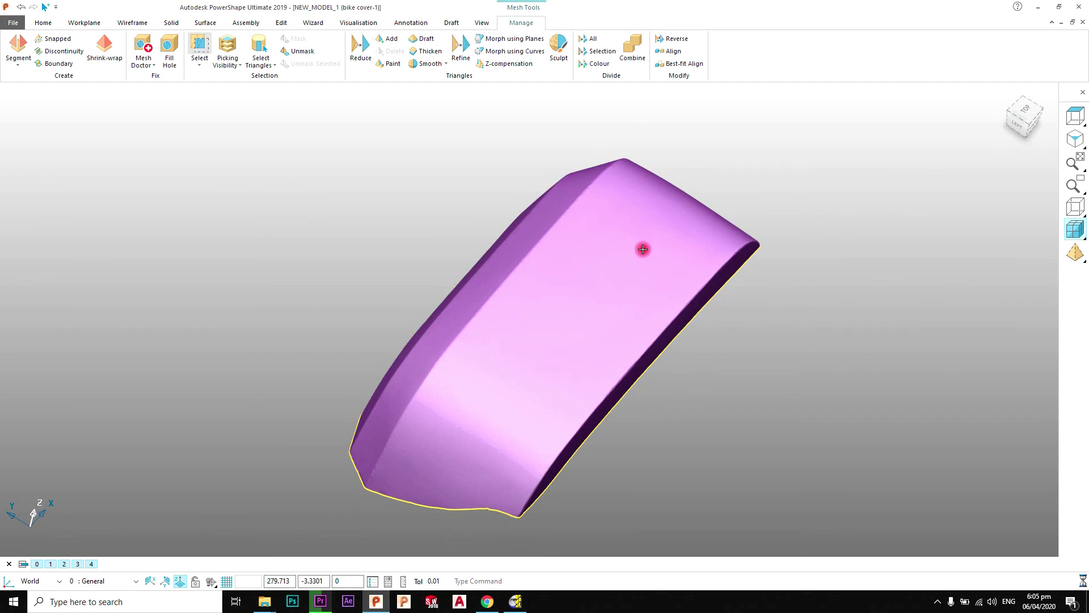
- Try reversing the mesh with a single triangle picked on the broad face, and clear the triangle selection
click(625, 227)
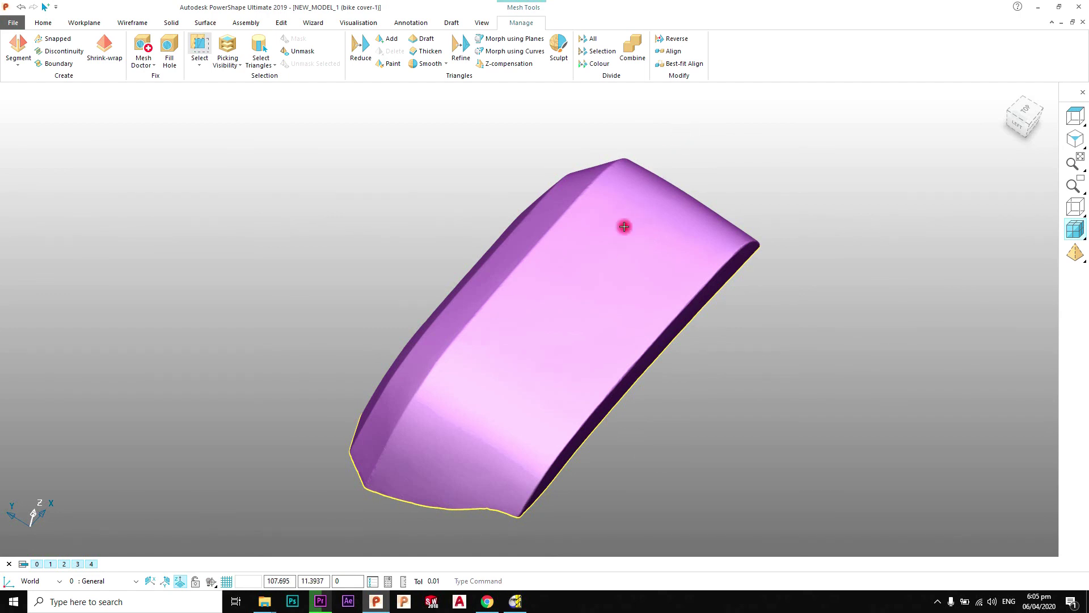
click(676, 39)
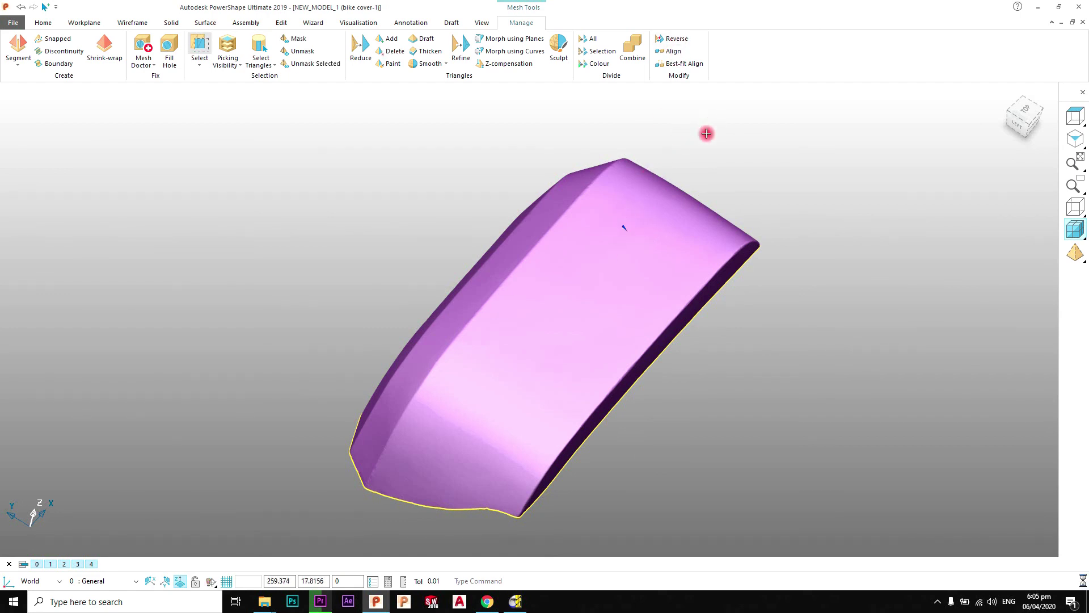
click(365, 139)
right_click(364, 140)
click(547, 207)
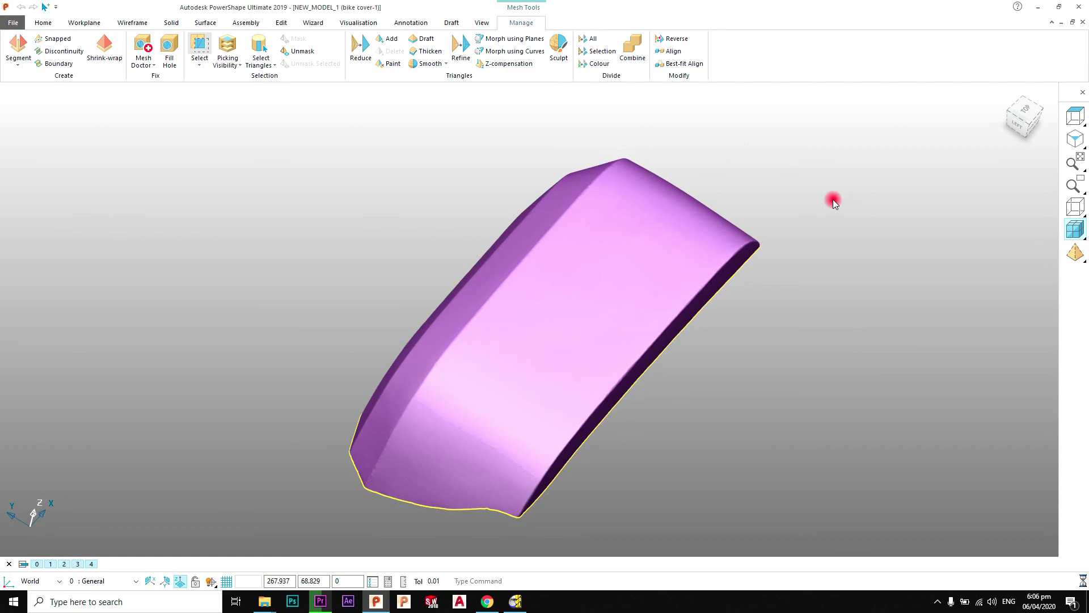
- Reverse the facing direction of the whole cover mesh and restore its original direction
middle_drag(795, 356, 644, 231)
click(691, 38)
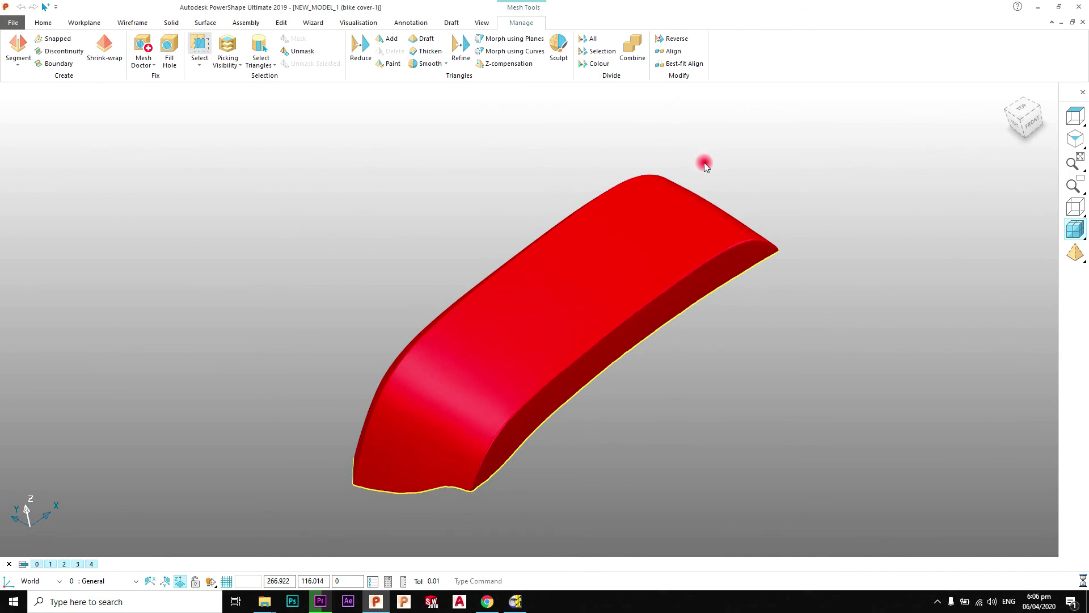
middle_drag(549, 186, 423, 166)
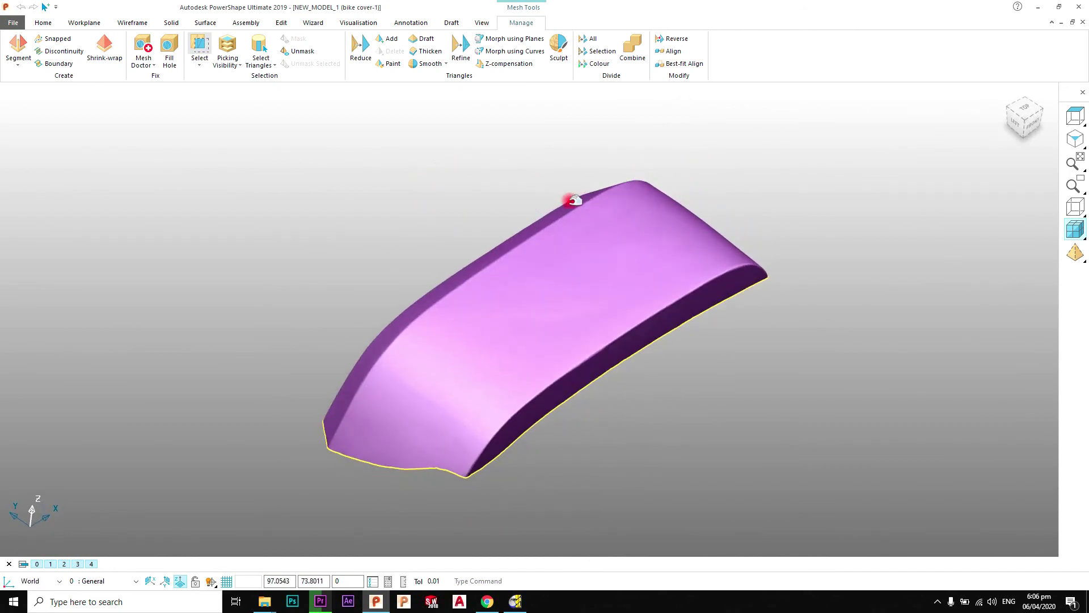